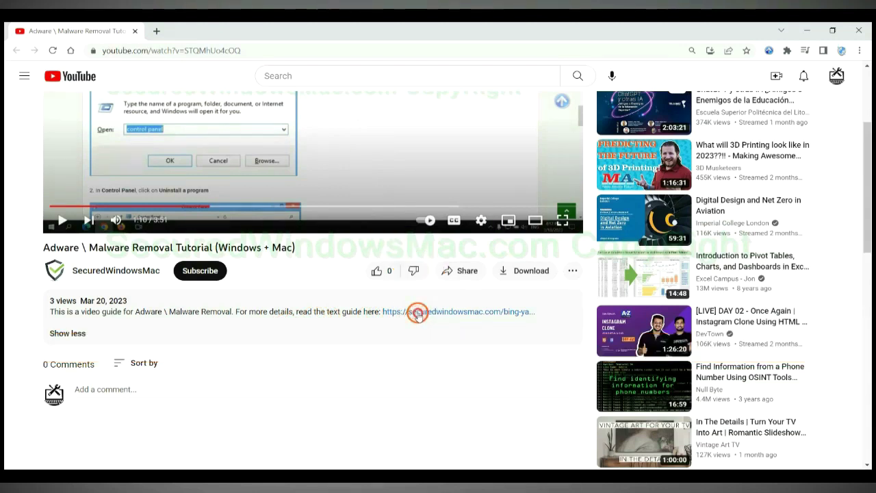
# Step: Open the securedwindowsmac.com Bing/Yahoo redirect removal guide from the video description in a new tab
pyautogui.click(417, 313)
# Step: Scroll the guide to the Instant Automatic Removal section and highlight its heading
pyautogui.moveTo(393, 252)
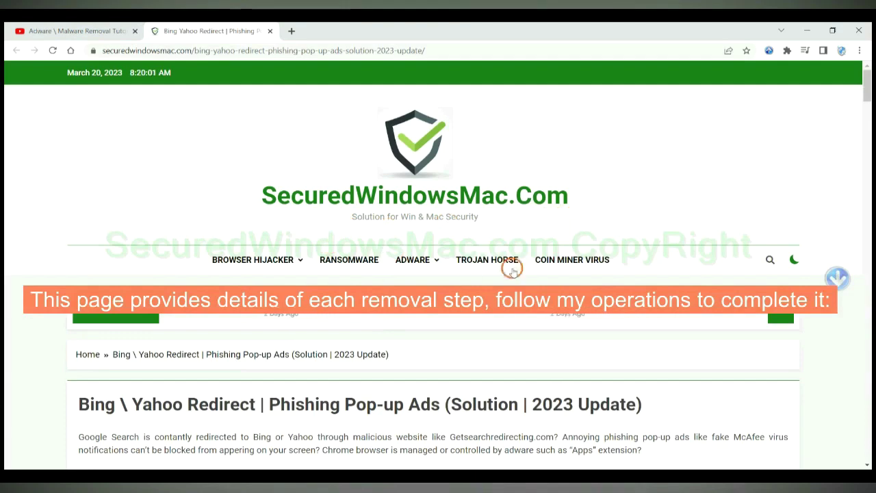
pyautogui.scroll(-10, 512, 266)
pyautogui.scroll(-6, 477, 304)
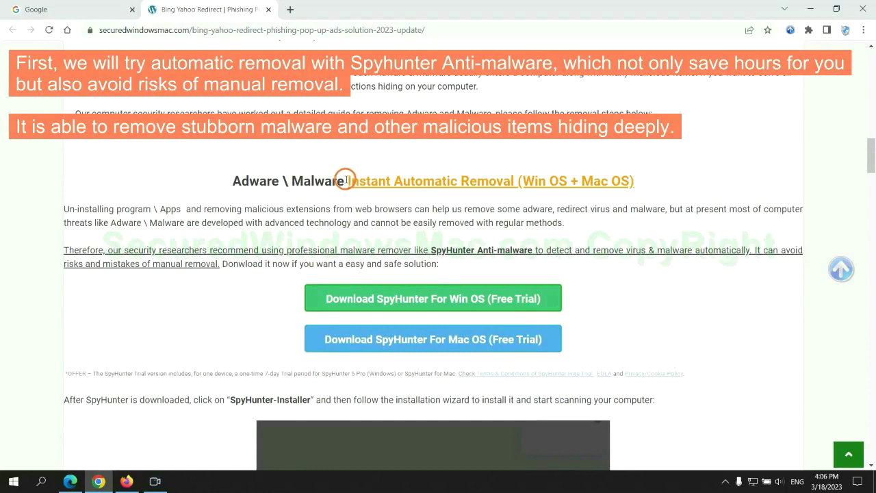
pyautogui.moveTo(346, 180); pyautogui.dragTo(511, 180)
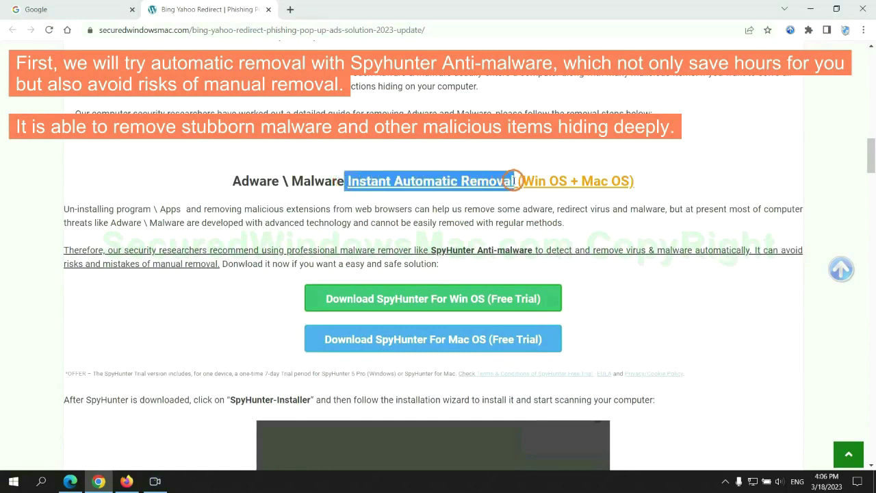
pyautogui.click(437, 154)
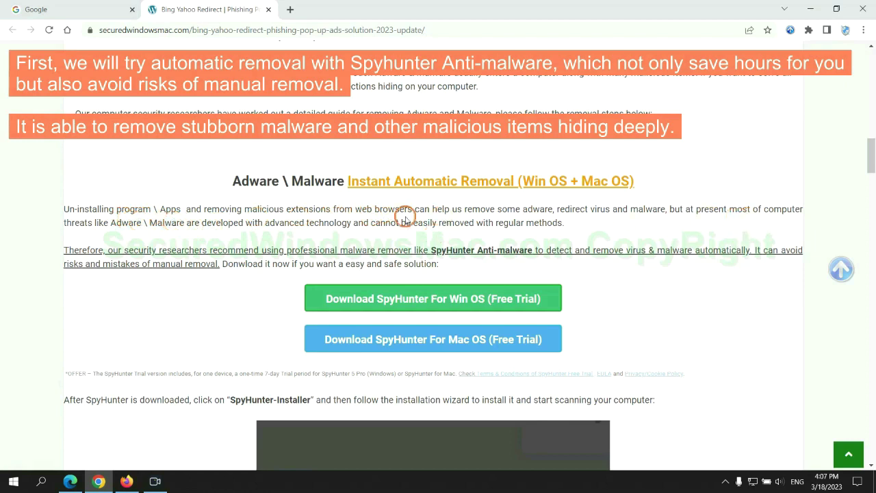
# Step: Download the SpyHunter for Windows free-trial installer and keep it despite the harm warning
pyautogui.scroll(-1, 434, 244)
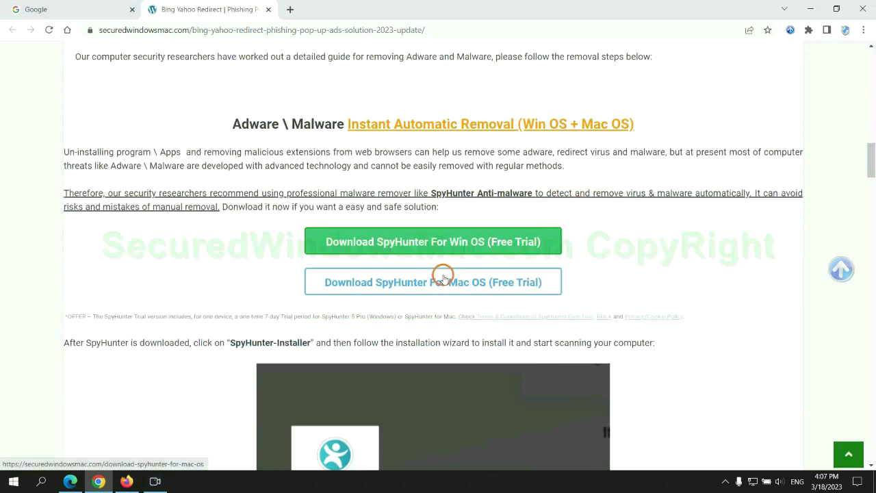
pyautogui.scroll(-1, 443, 276)
pyautogui.scroll(-1, 434, 260)
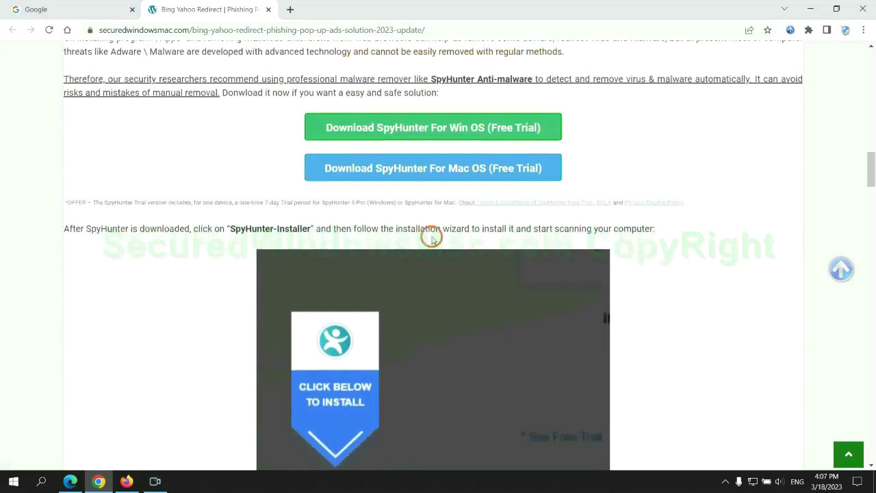
pyautogui.click(442, 133)
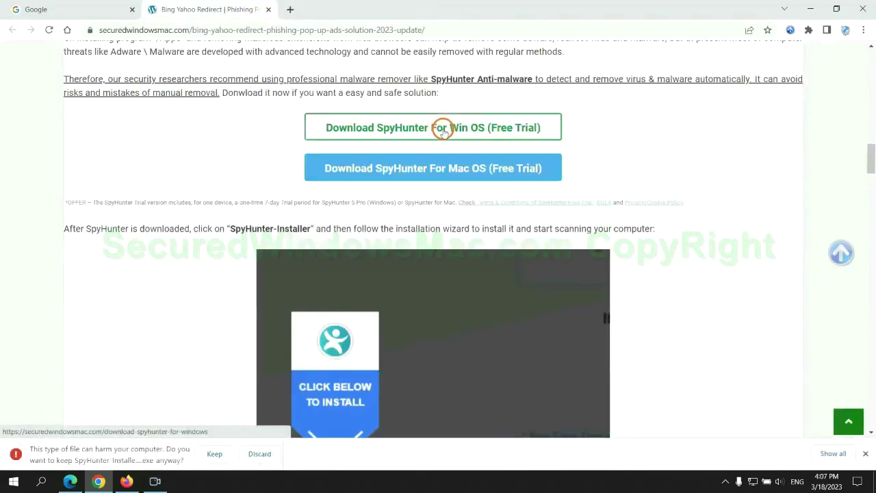
pyautogui.click(213, 454)
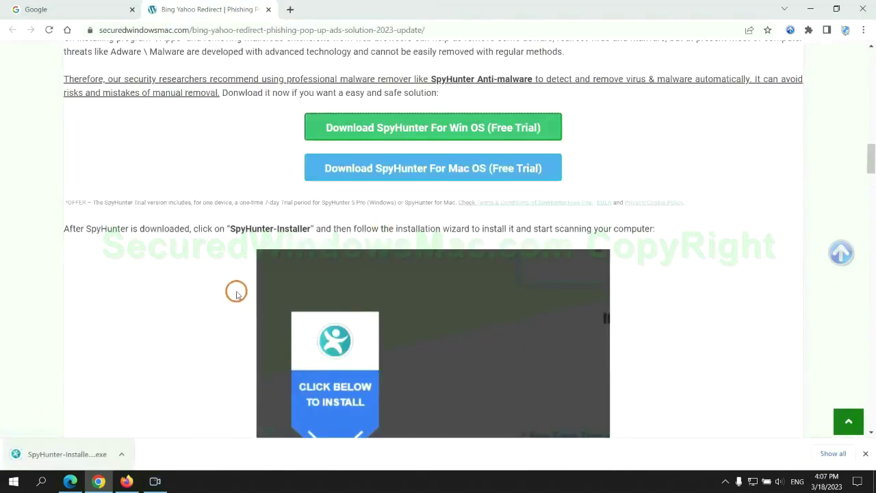
# Step: Run the SpyHunter installer and accept the EULA and Privacy Policy to install SpyHunter 5
pyautogui.click(84, 449)
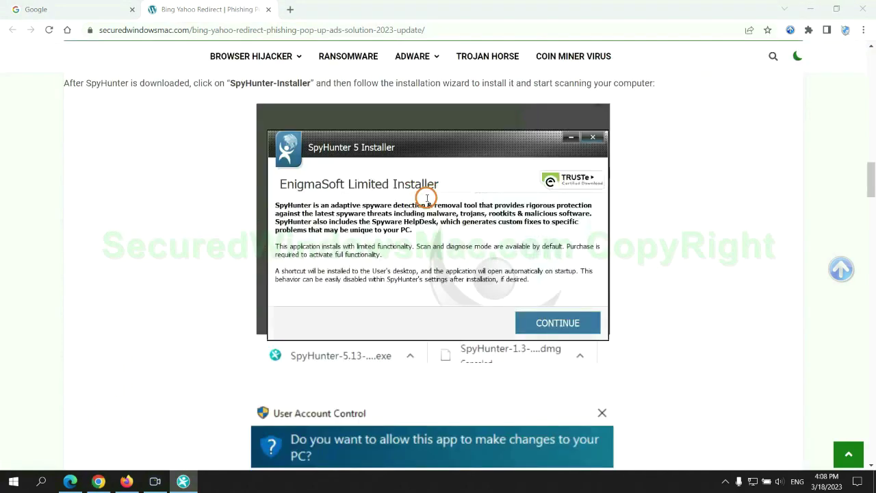
pyautogui.click(576, 319)
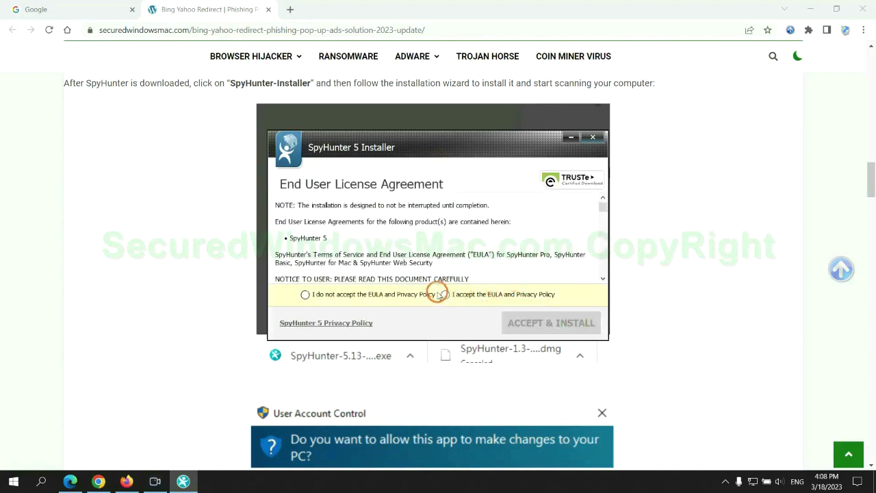
pyautogui.click(444, 294)
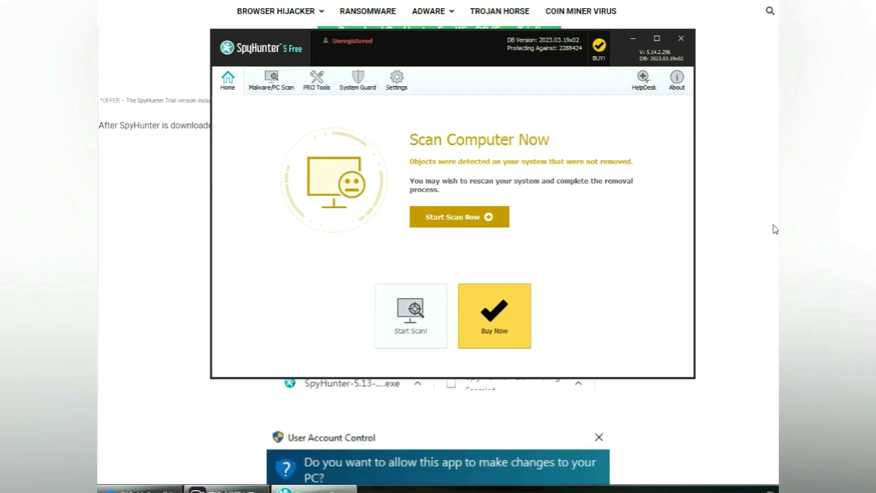
# Step: Scan the computer with SpyHunter, finding 703 issues, and choose the FREE Trial (7-Days)
pyautogui.click(472, 216)
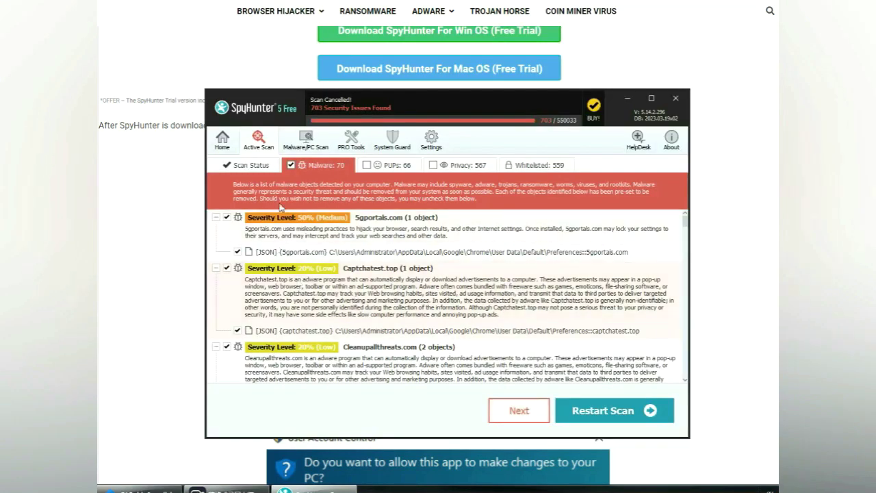
pyautogui.click(535, 413)
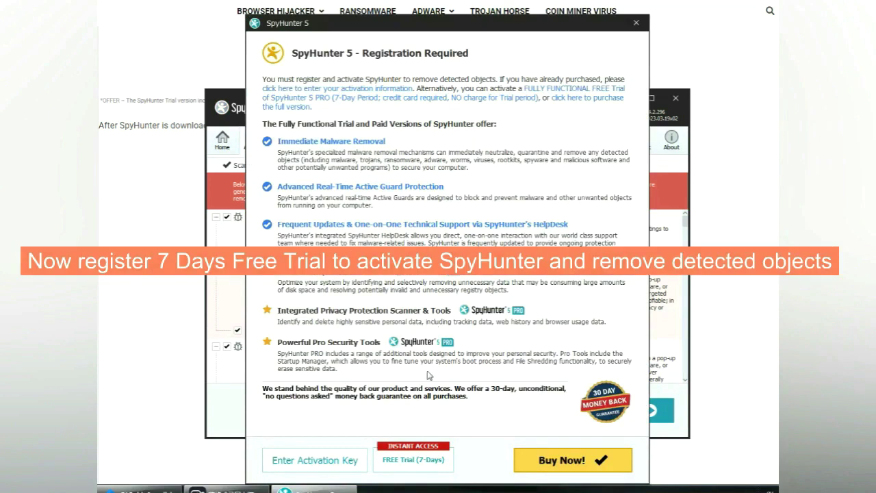
pyautogui.click(413, 460)
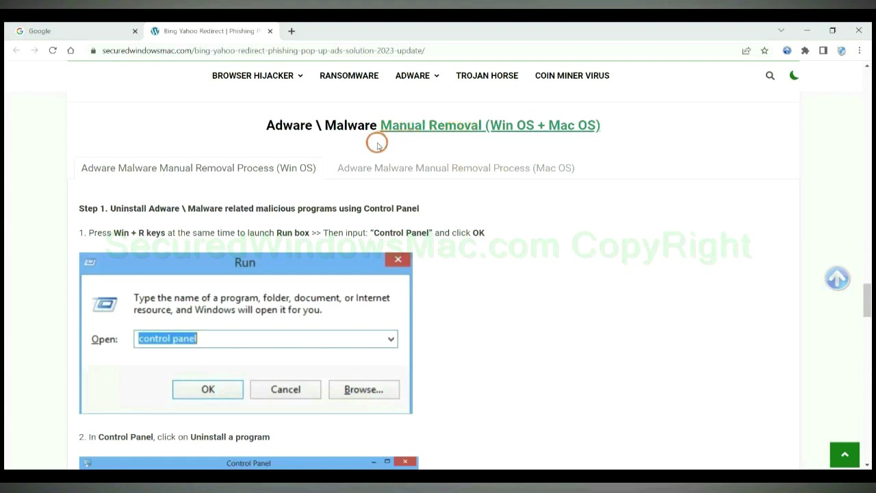
pyautogui.moveTo(490, 126); pyautogui.dragTo(534, 127)
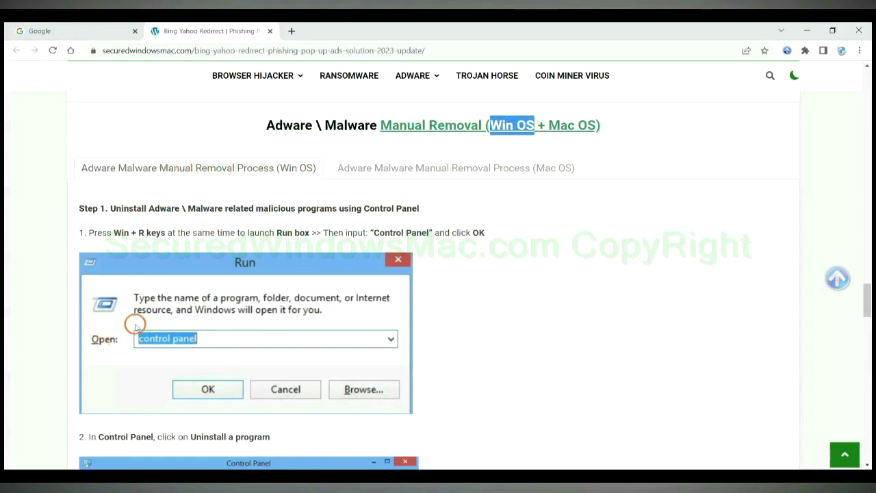
pyautogui.moveTo(547, 125); pyautogui.dragTo(598, 126)
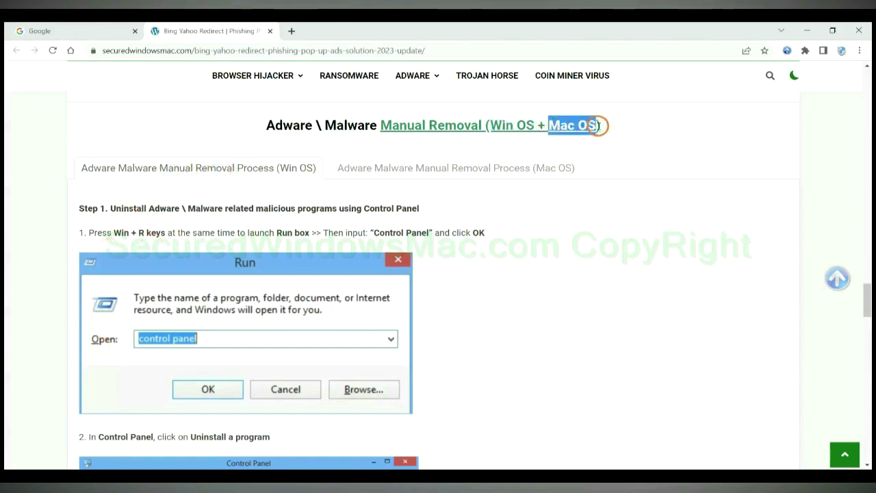
pyautogui.click(447, 167)
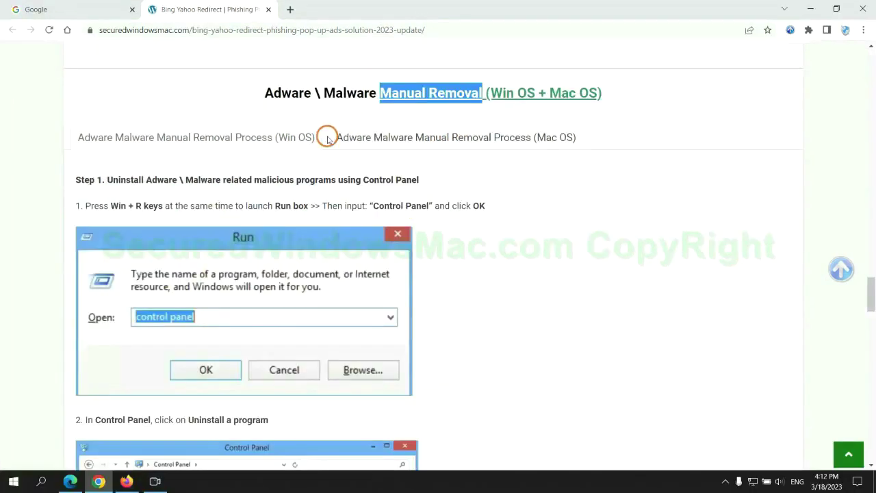
pyautogui.scroll(-1, 326, 239)
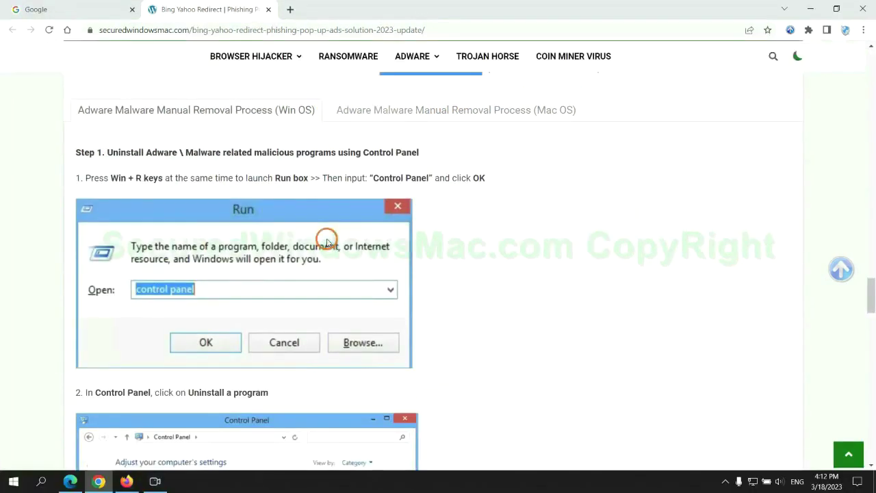
pyautogui.scroll(2, 327, 241)
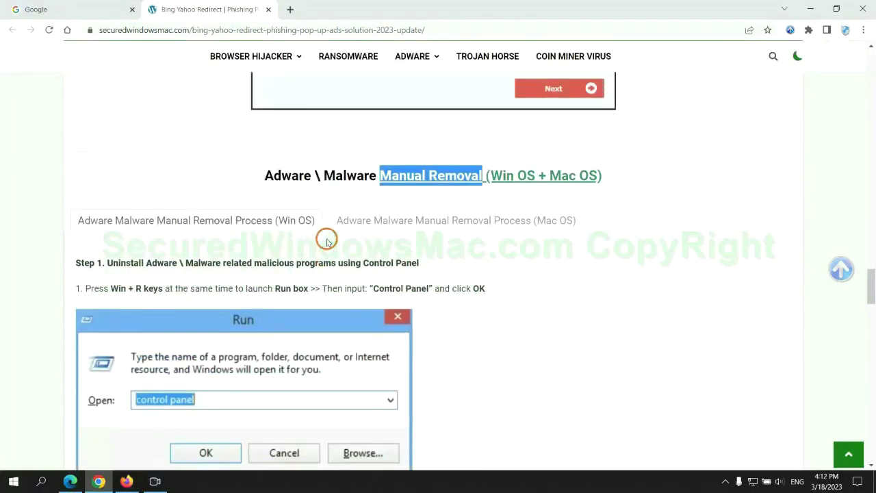
pyautogui.scroll(1, 274, 229)
pyautogui.scroll(-2, 217, 157)
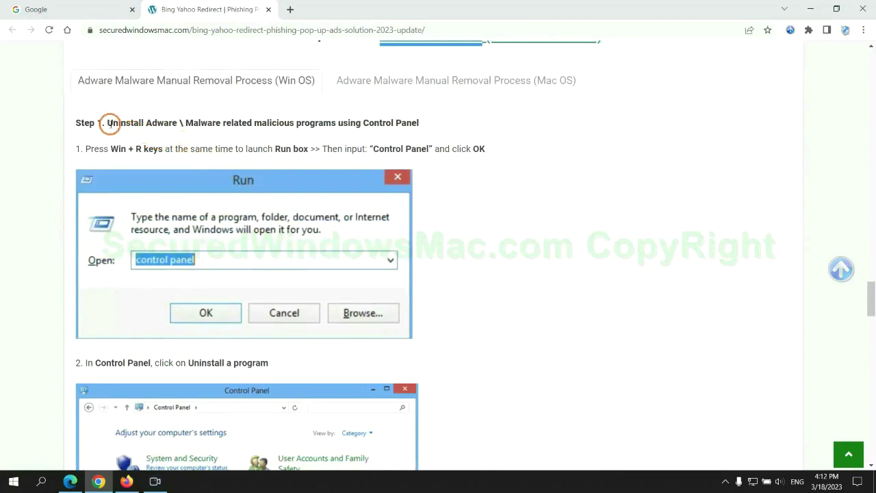
pyautogui.moveTo(108, 123); pyautogui.dragTo(336, 127)
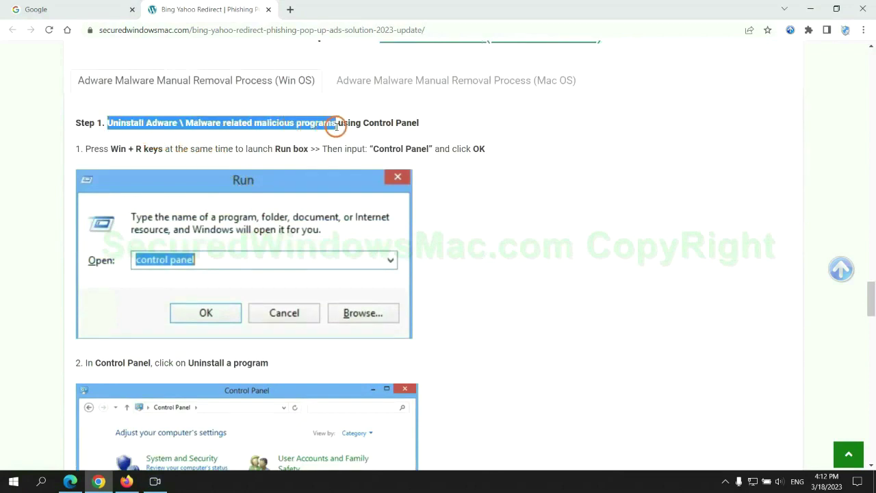
pyautogui.click(583, 180)
pyautogui.scroll(-2, 544, 180)
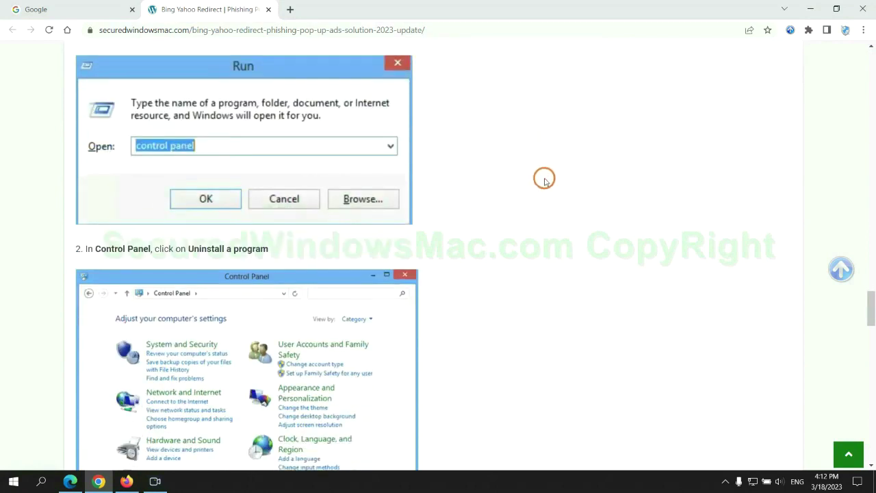
# Step: Open Control Panel via the Run box and view the Uninstall a program list
pyautogui.press('super+r')
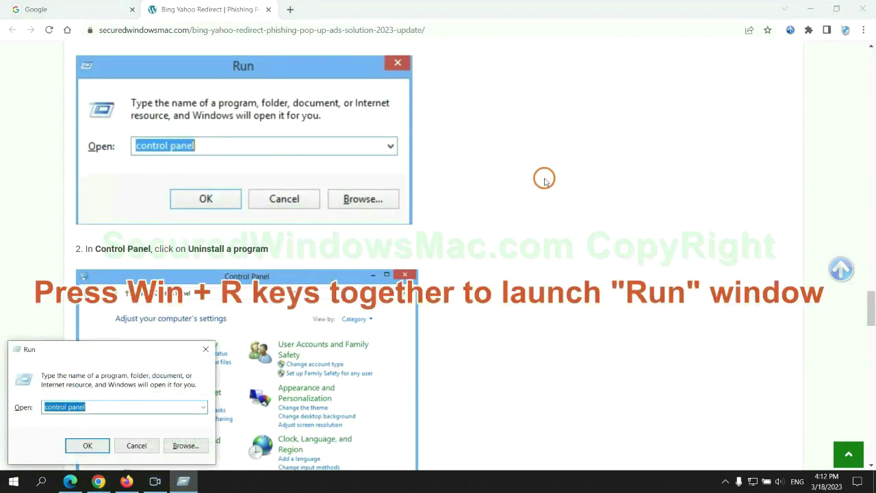
pyautogui.write('control')
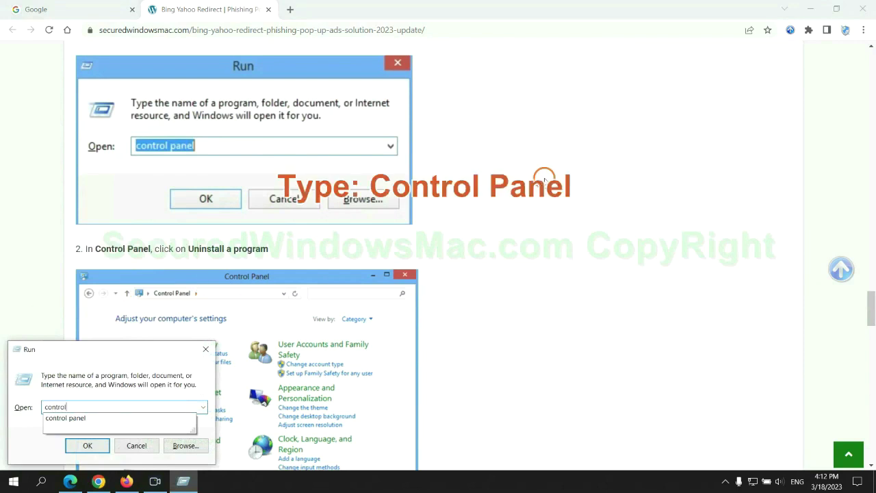
pyautogui.write(' panel')
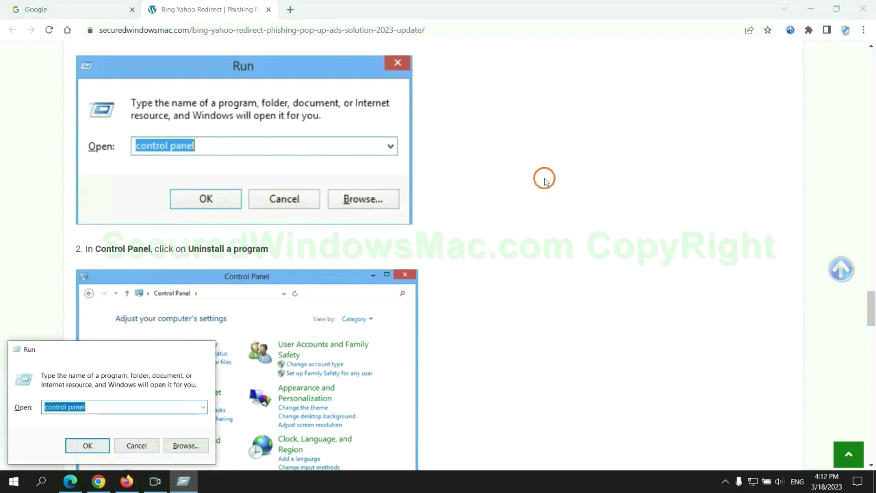
pyautogui.press('Return')
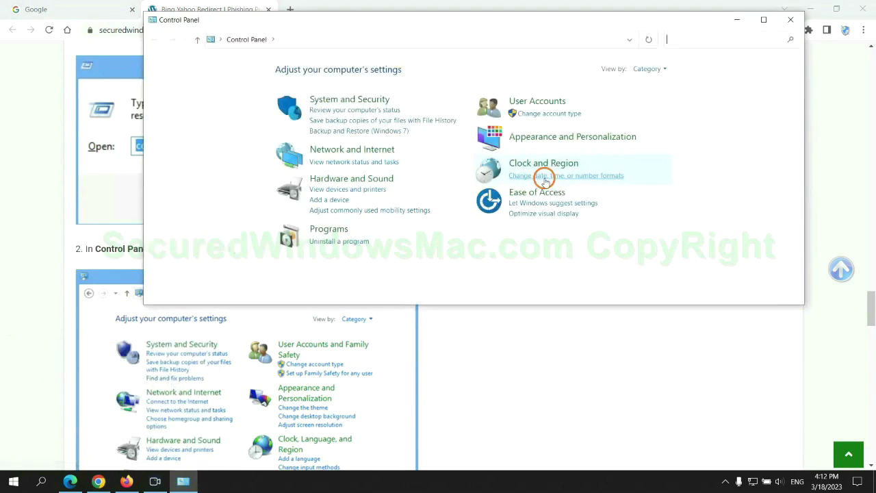
pyautogui.click(348, 241)
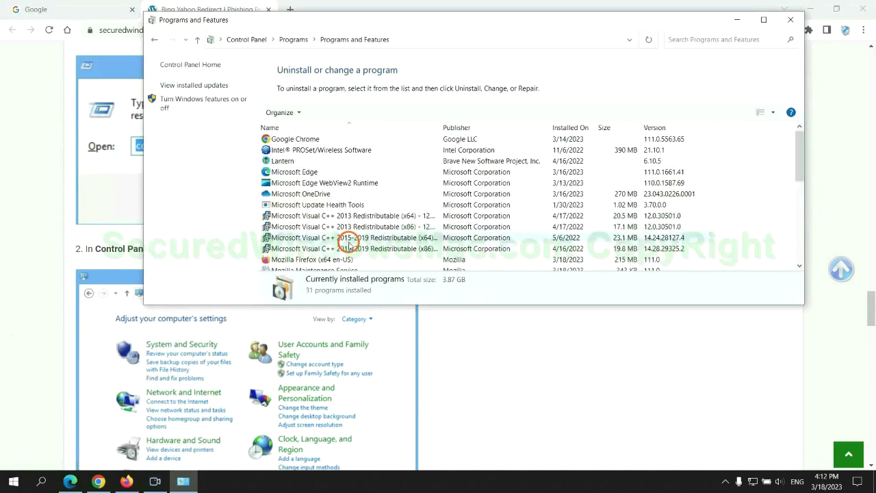
# Step: Check Lantern's Uninstall/Change option, then close Programs and Features without uninstalling anything
pyautogui.click(314, 163)
pyautogui.rightClick(312, 164)
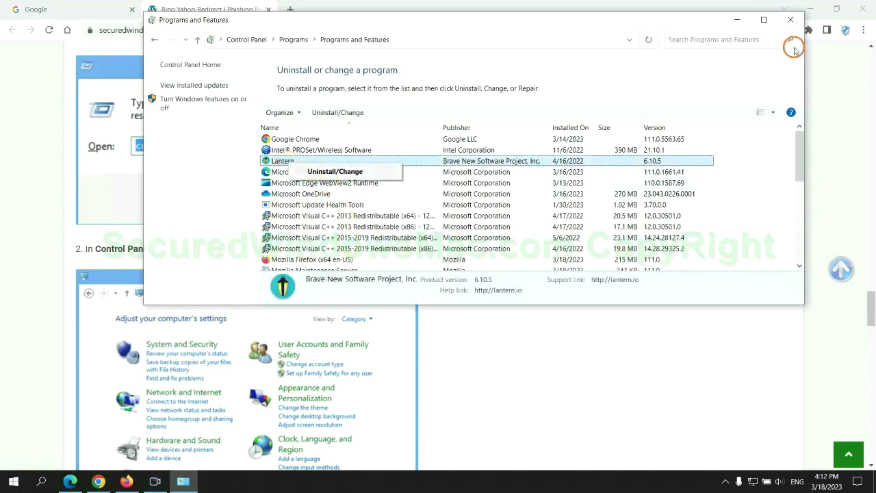
pyautogui.click(789, 20)
pyautogui.click(789, 20)
# Step: Scroll the guide to Step 2 and highlight the words 'malicious extension'
pyautogui.scroll(-6, 257, 293)
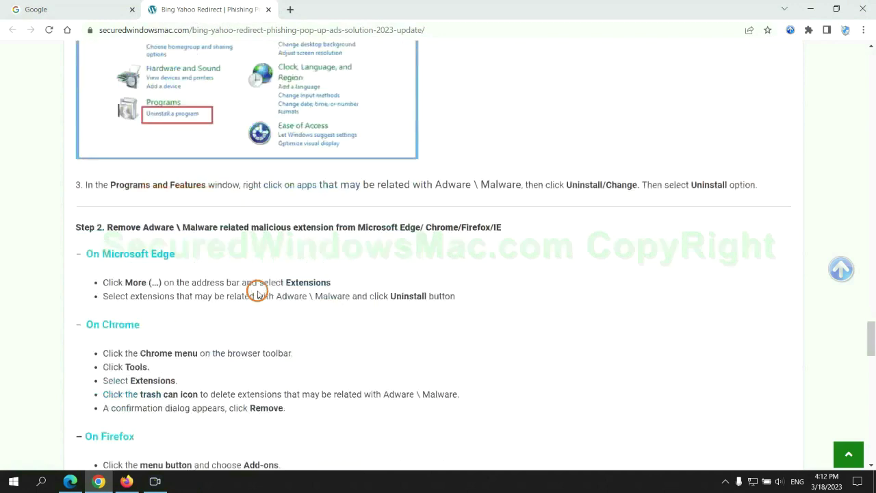
pyautogui.moveTo(247, 203); pyautogui.dragTo(344, 199)
pyautogui.click(342, 205)
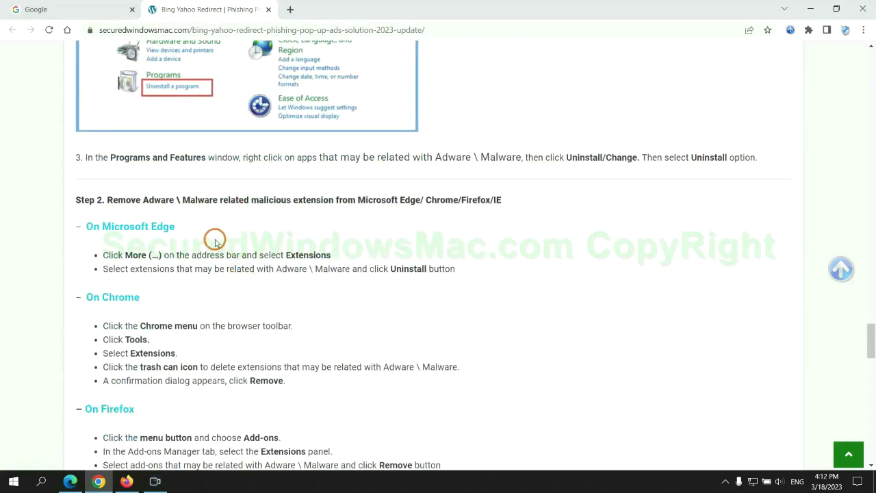
# Step: Remove McAfee WebAdvisor from Microsoft Edge's extensions page, leaving no Edge extensions installed
pyautogui.click(70, 479)
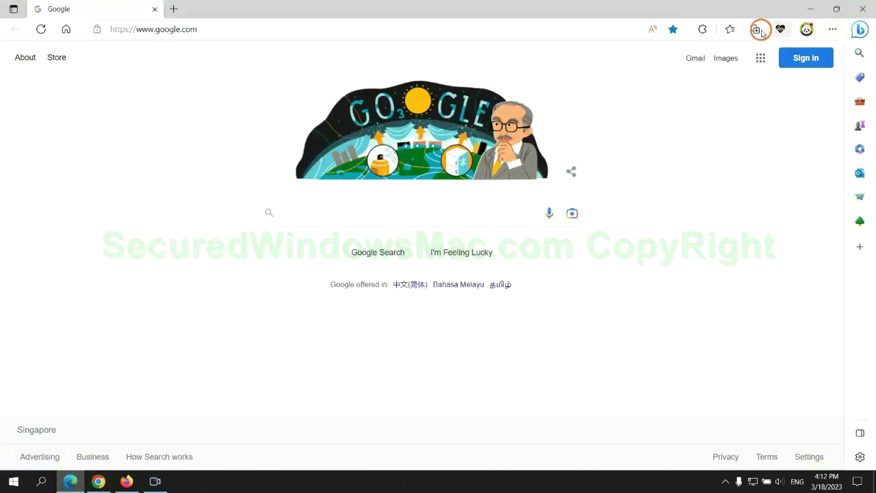
pyautogui.click(726, 30)
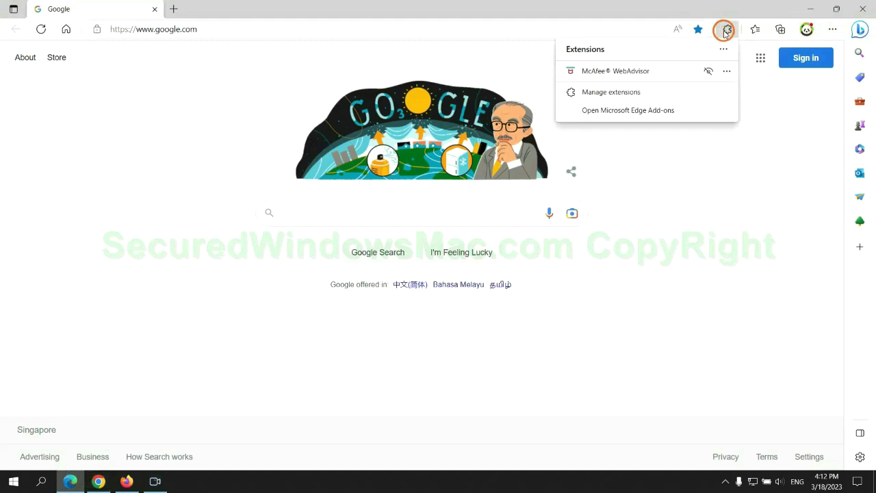
pyautogui.click(606, 91)
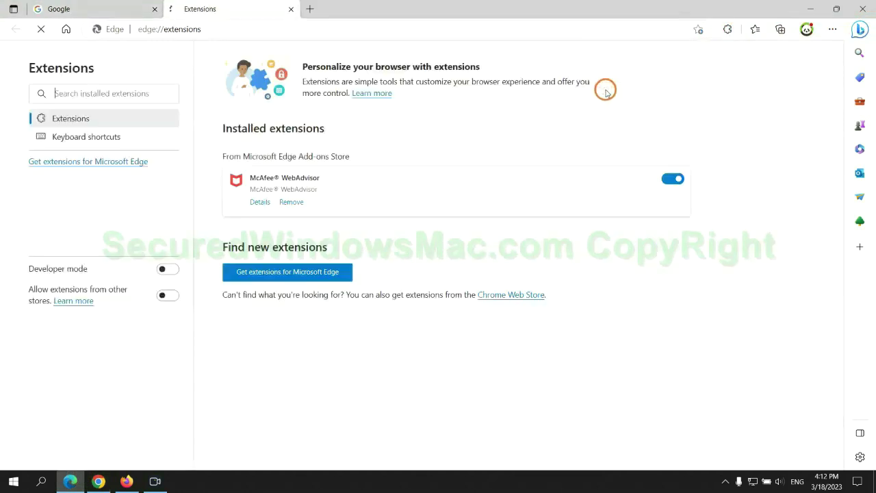
pyautogui.click(291, 202)
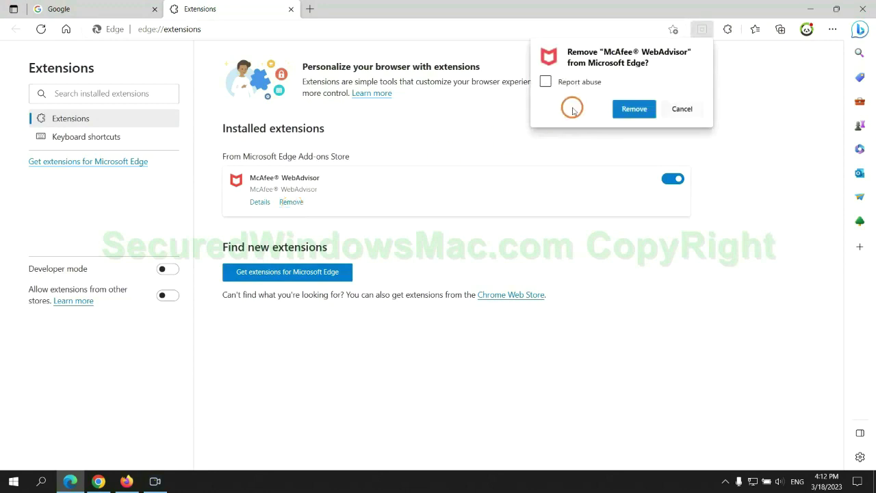
pyautogui.click(630, 109)
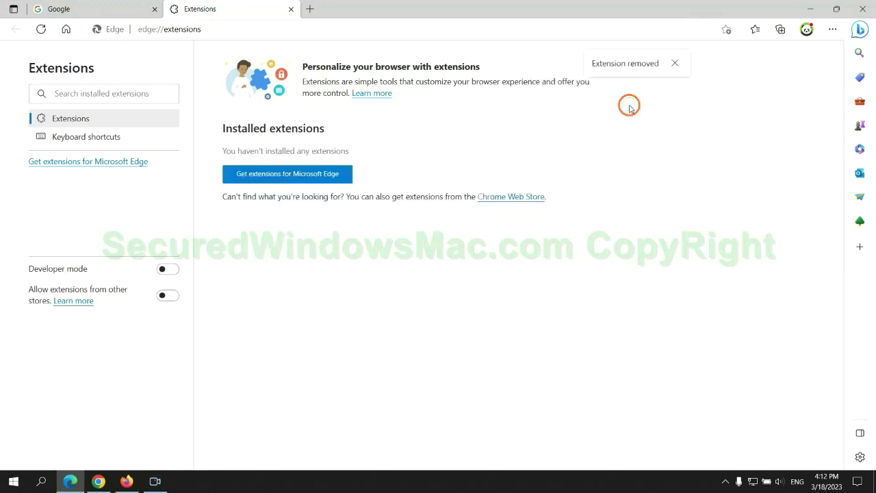
pyautogui.click(291, 10)
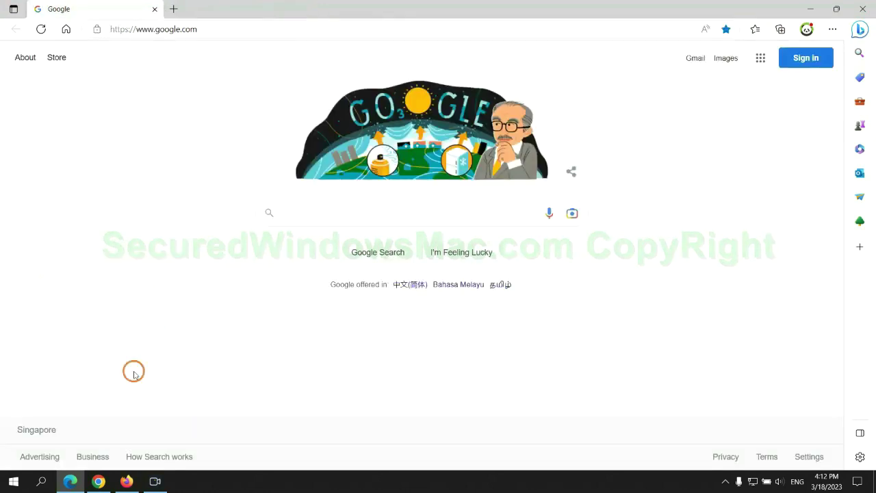
pyautogui.click(106, 484)
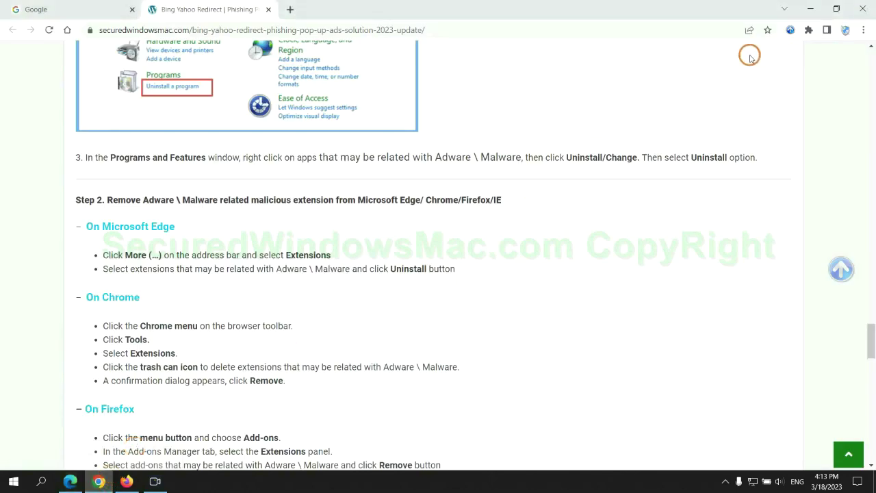
pyautogui.click(808, 31)
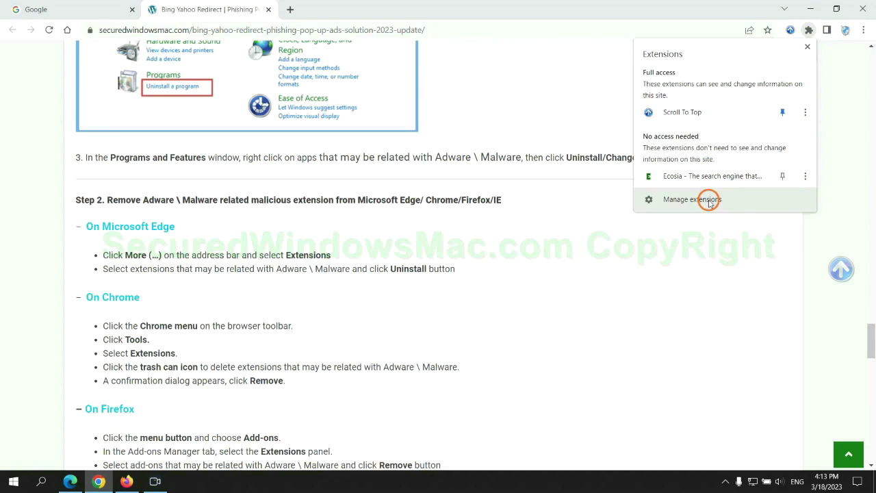
# Step: Remove the Ecosia extension from Chrome's extensions page and close its goodbye tab
pyautogui.click(713, 201)
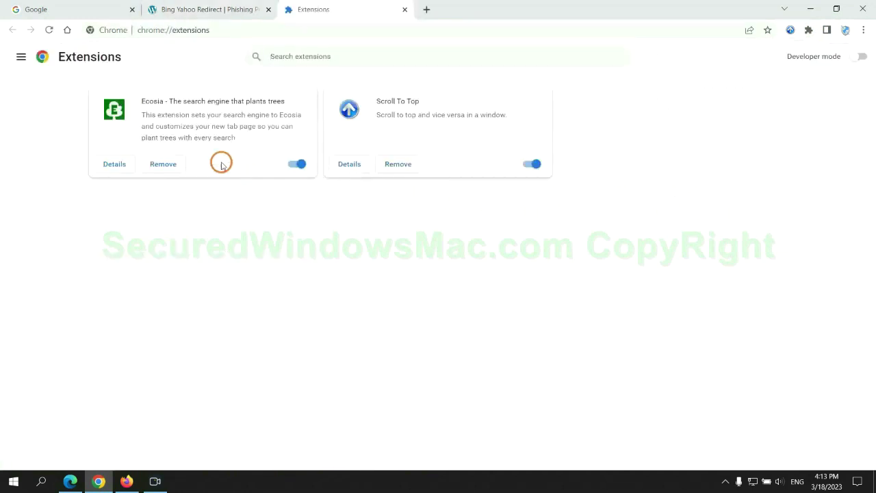
pyautogui.click(163, 163)
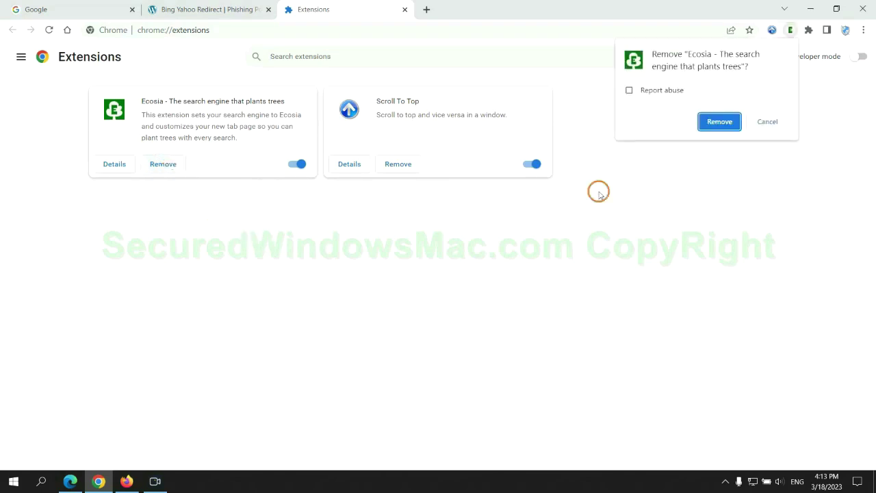
pyautogui.click(720, 122)
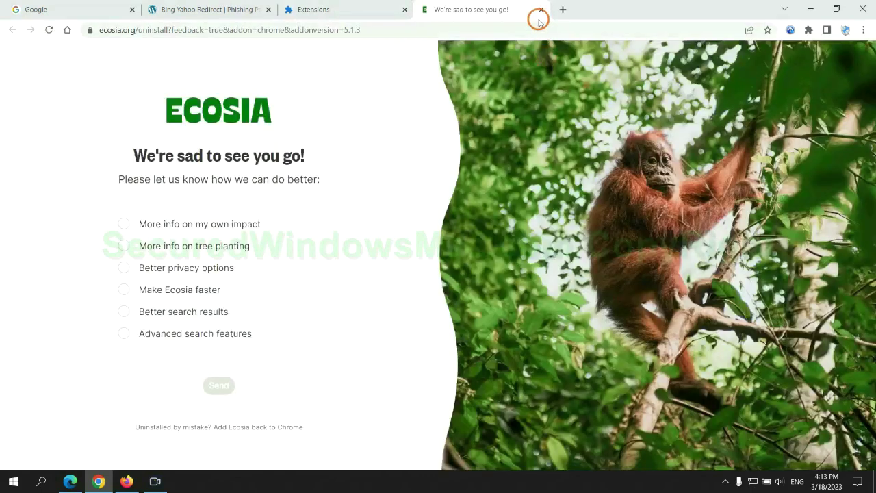
pyautogui.click(540, 9)
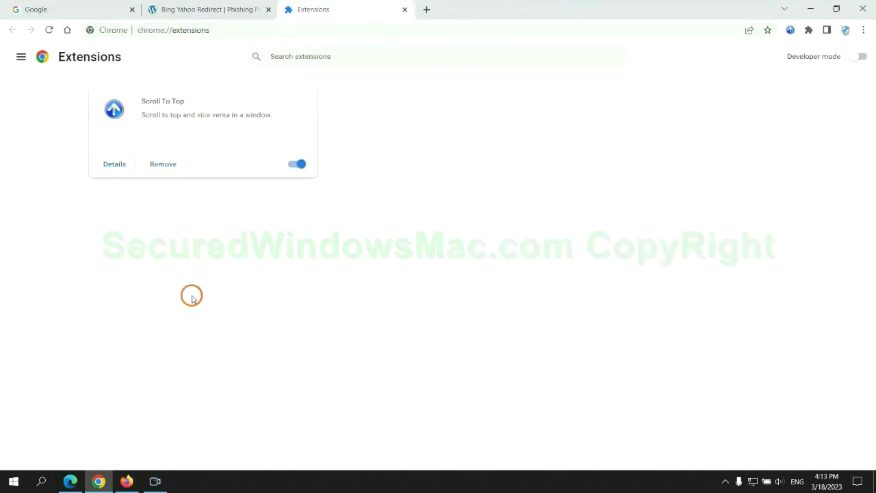
# Step: Remove the Enhancer for YouTube™ add-on from Firefox's add-ons manager
pyautogui.click(126, 479)
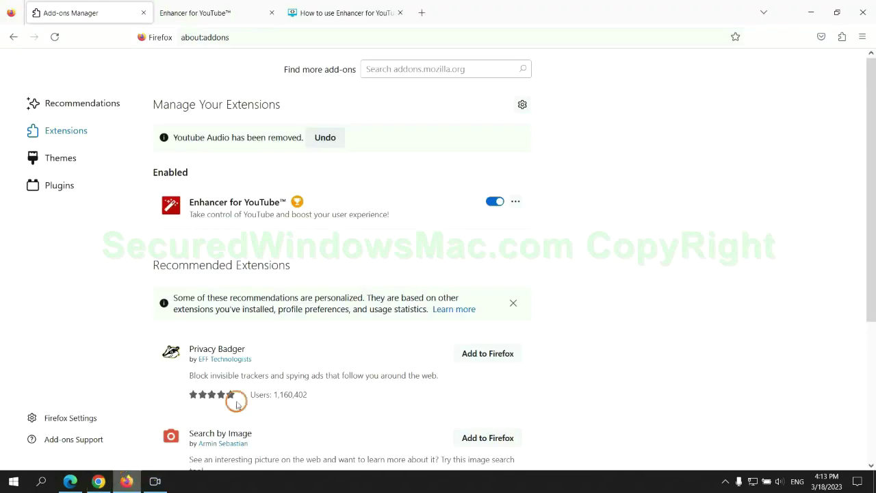
pyautogui.click(841, 38)
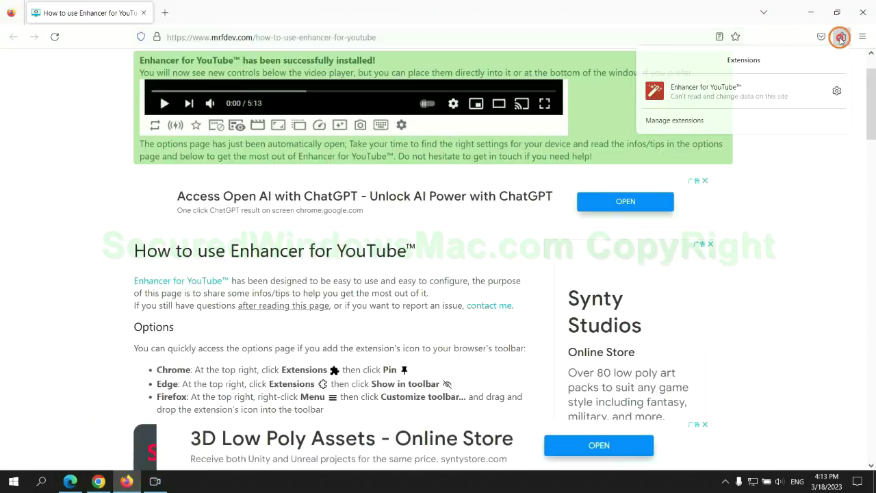
pyautogui.click(756, 116)
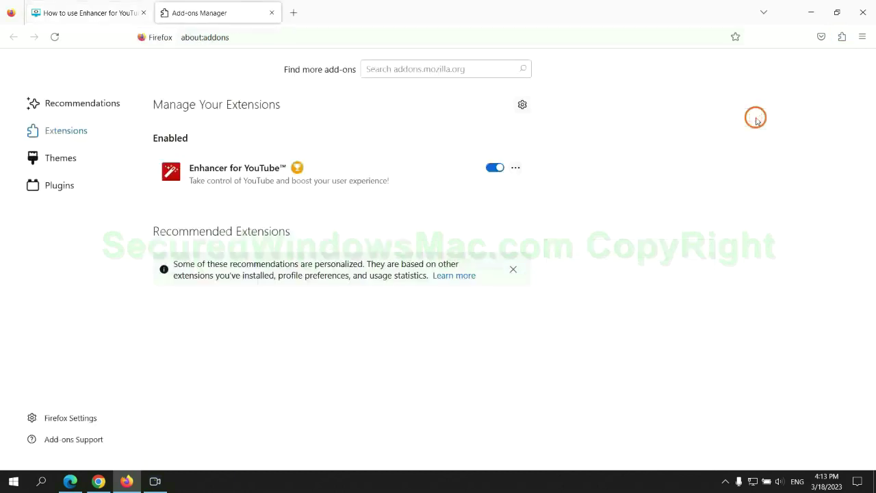
pyautogui.click(515, 168)
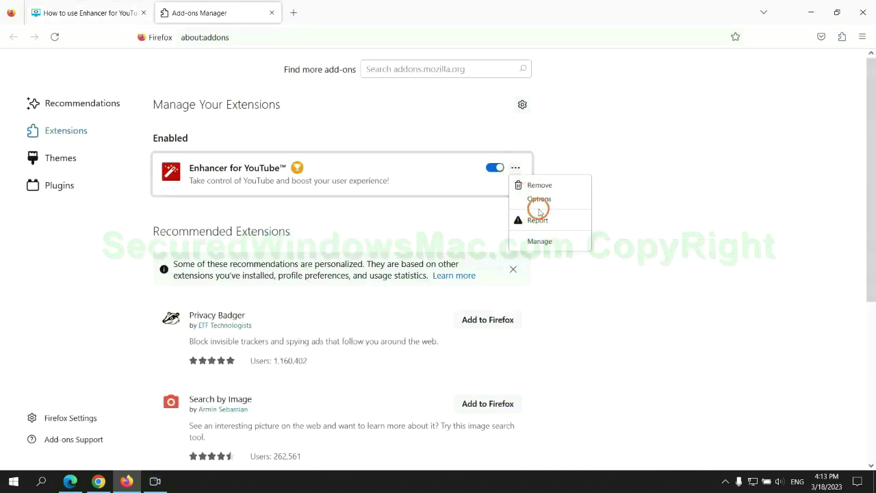
pyautogui.click(539, 184)
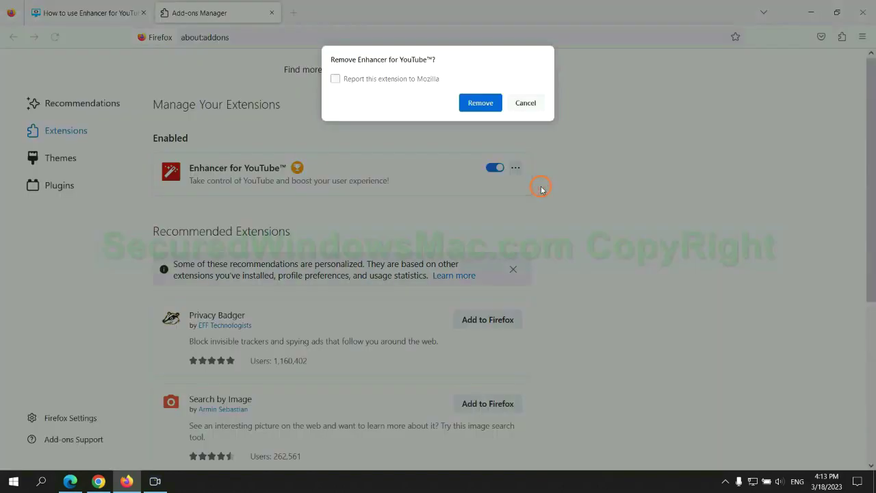
pyautogui.click(486, 103)
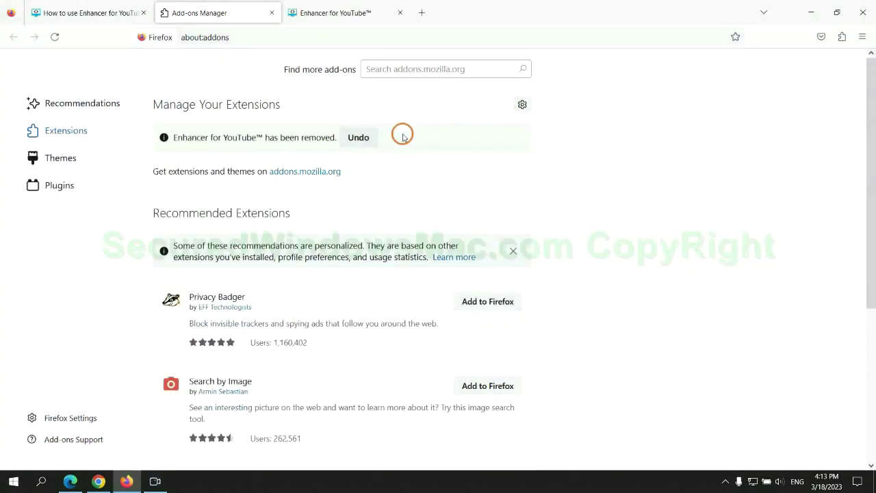
pyautogui.moveTo(203, 193); pyautogui.dragTo(254, 203)
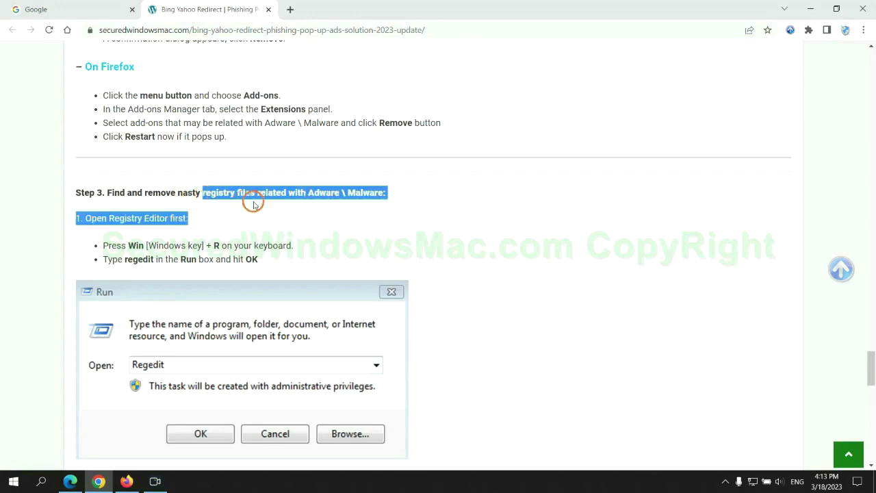
# Step: Scroll the guide to Step 3 and enter regedit in the Windows Run box
pyautogui.click(241, 209)
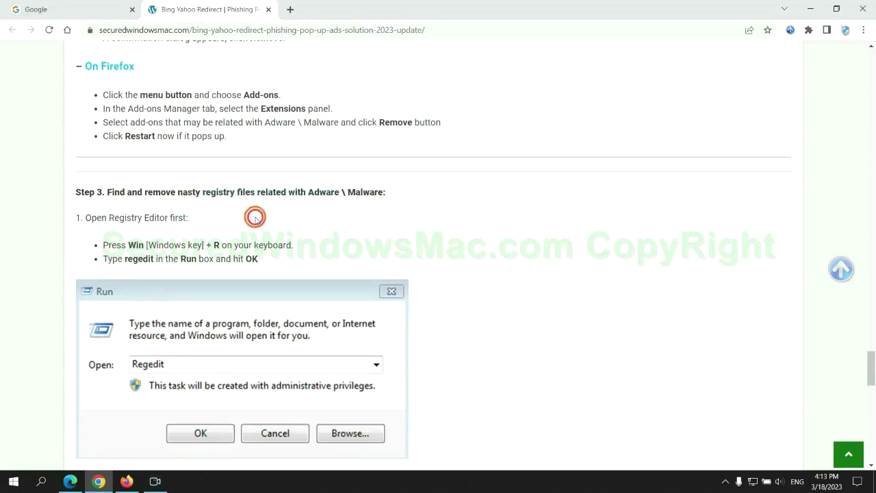
pyautogui.scroll(-2, 233, 205)
pyautogui.press('super+r')
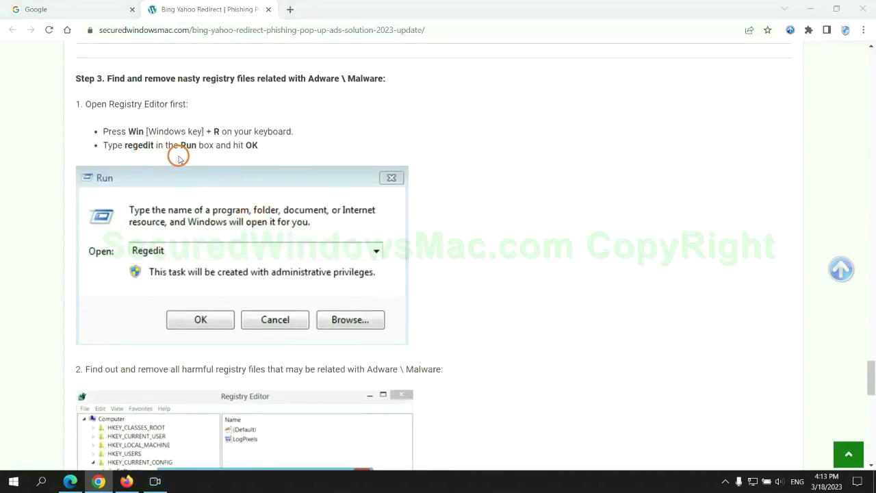
pyautogui.write('rege')
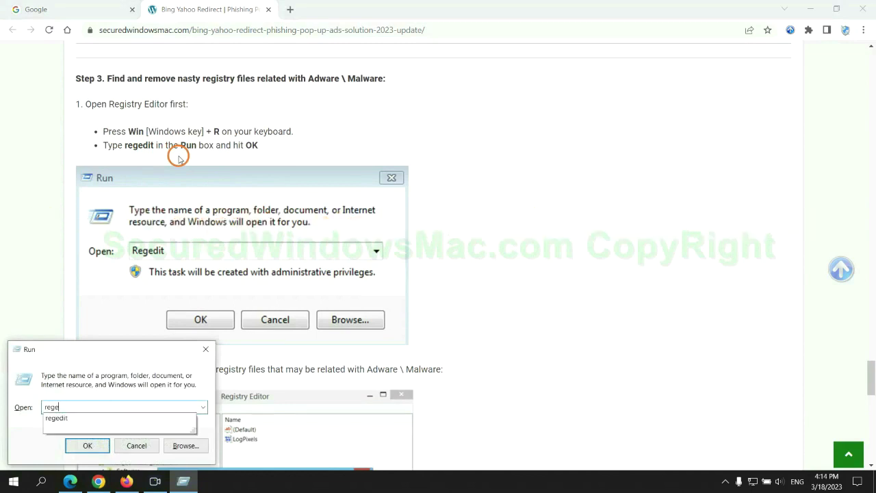
pyautogui.write('dit')
# Step: Open Registry Editor, search for 'Ap', and bring up actions for the StoreAppsOnTaskbar value
pyautogui.press('Return')
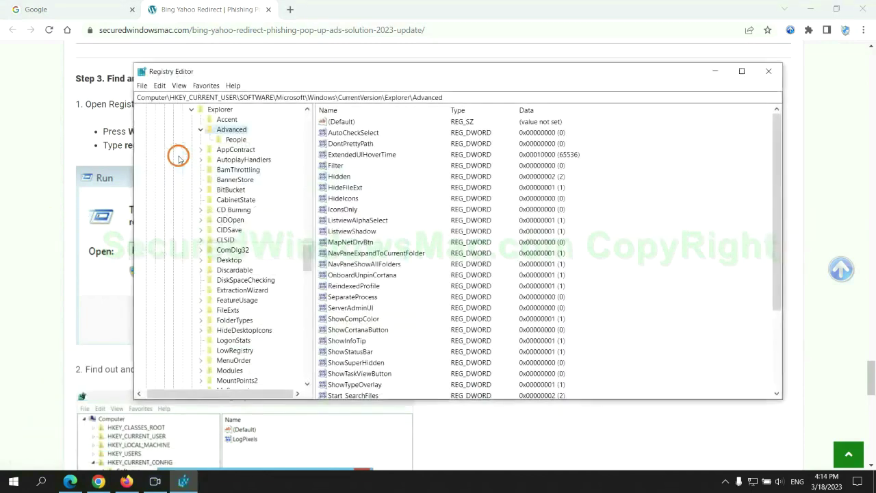
pyautogui.click(159, 85)
pyautogui.click(205, 165)
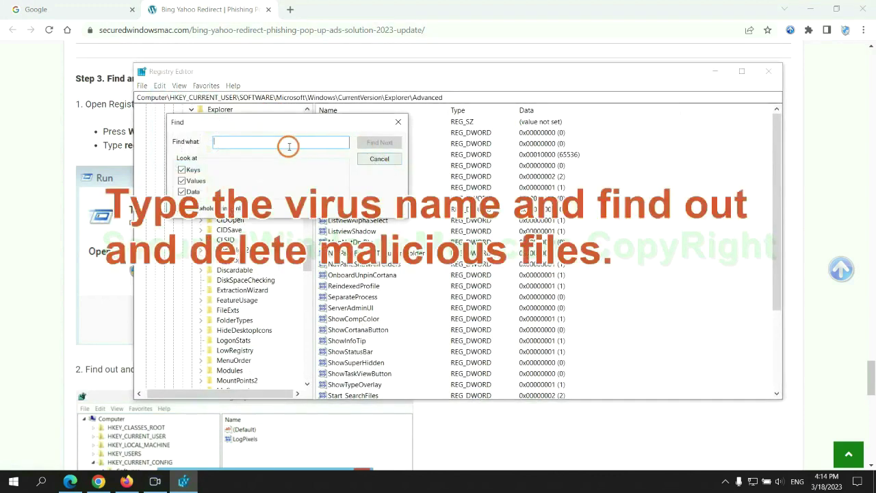
pyautogui.write('Apps')
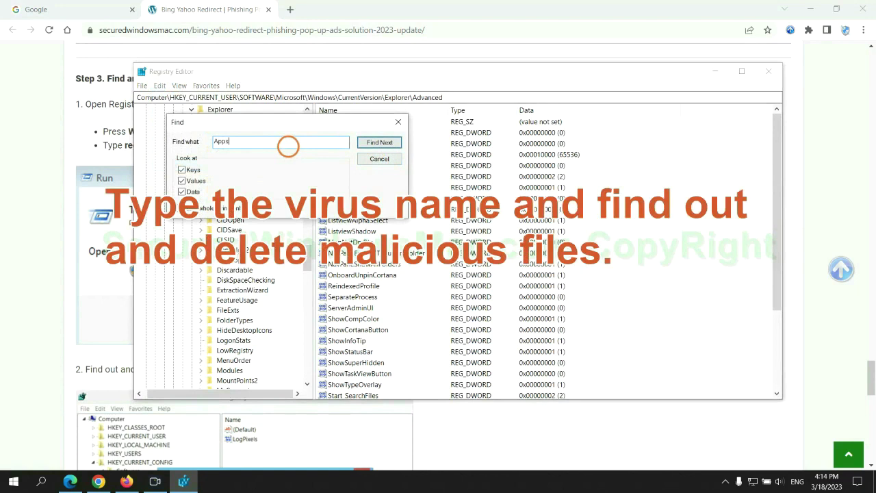
pyautogui.press('Return')
pyautogui.scroll(-2, 492, 287)
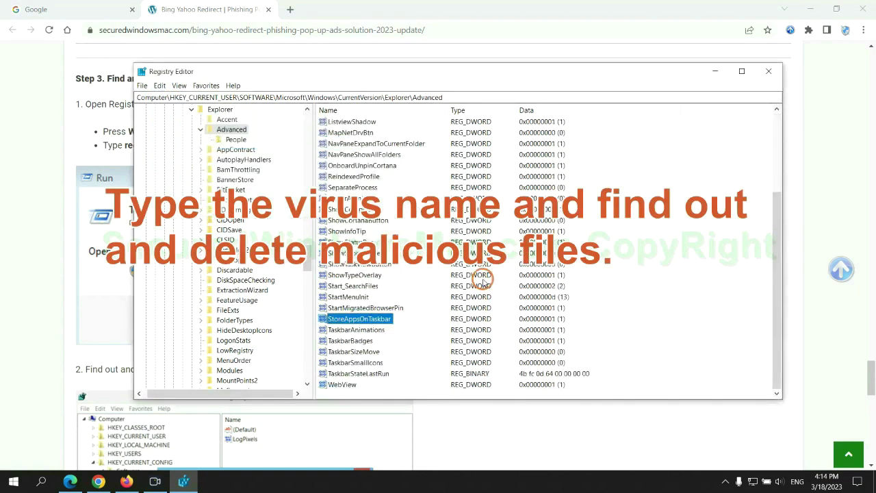
pyautogui.rightClick(388, 321)
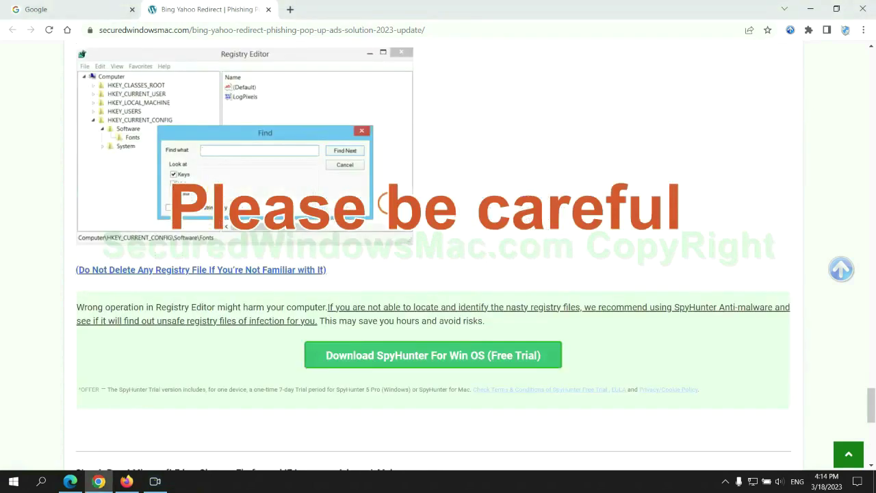
# Step: Scroll the guide to the Step 4 browser reset heading and mark the word Reset
pyautogui.scroll(-1, 385, 205)
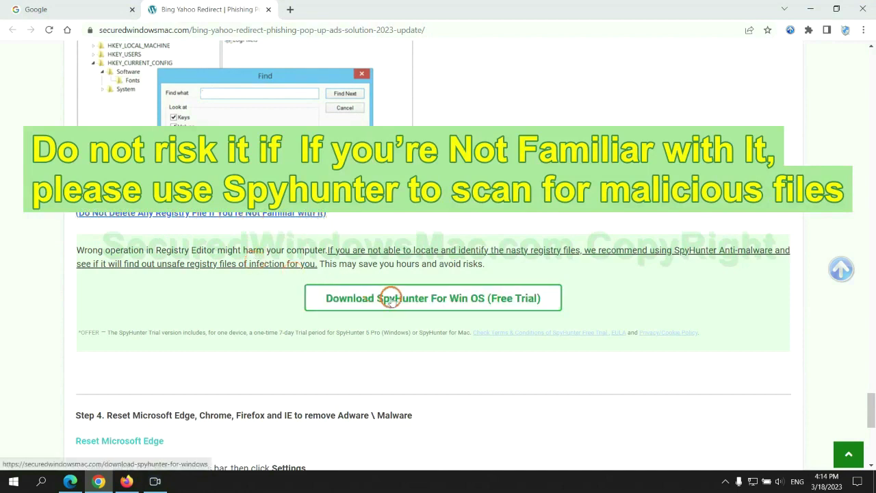
pyautogui.scroll(-5, 390, 295)
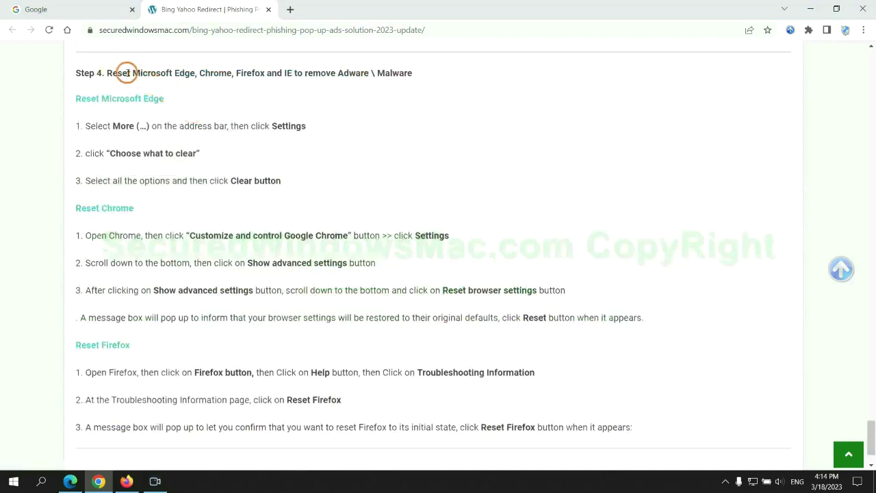
pyautogui.doubleClick(117, 73)
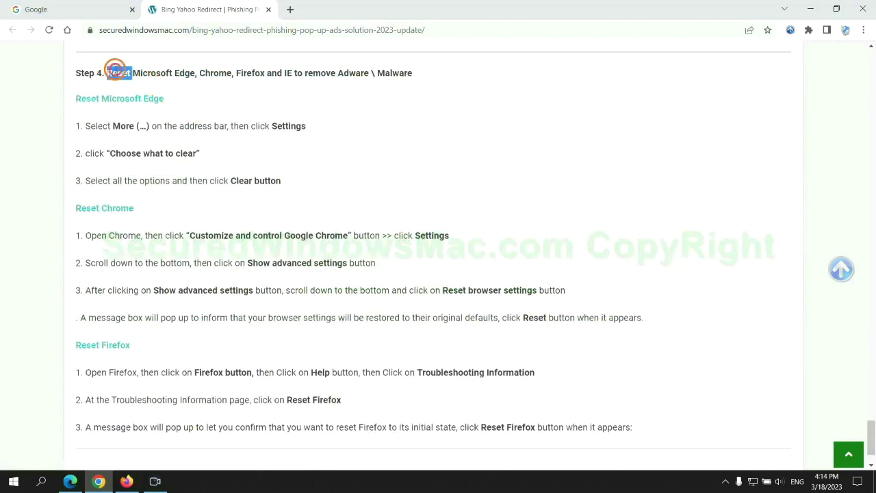
pyautogui.click(335, 100)
# Step: In Edge's Privacy, search, and services settings, open Clear browsing data for All time, with history, cookies and cache checked
pyautogui.click(68, 479)
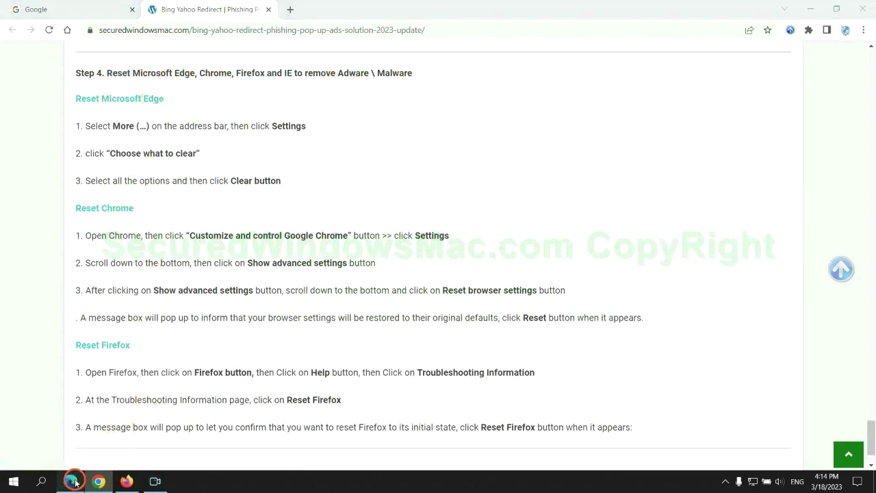
pyautogui.click(830, 32)
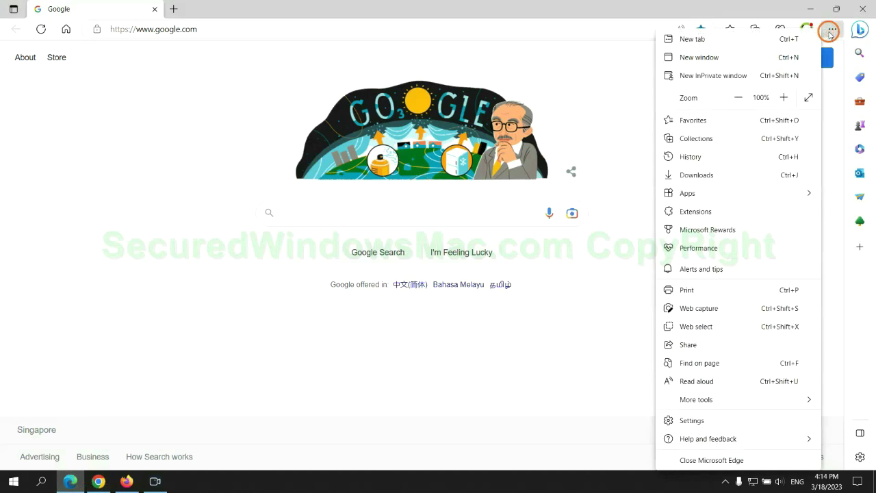
pyautogui.click(685, 421)
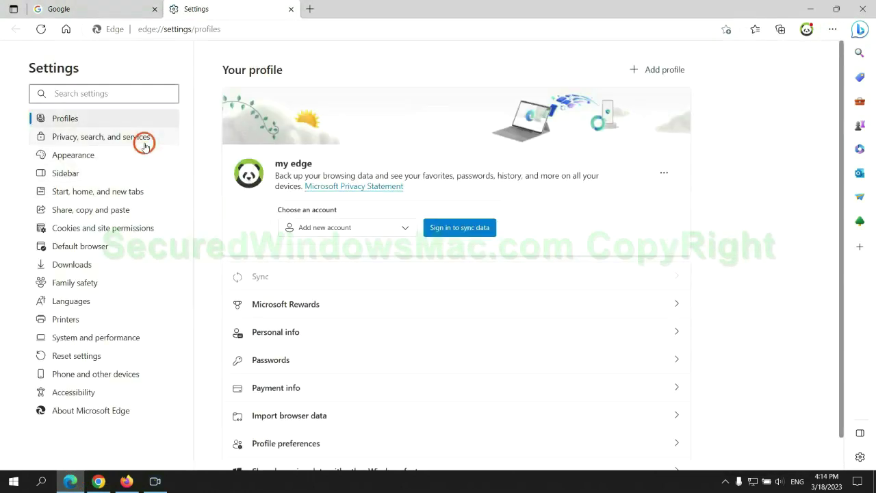
pyautogui.click(144, 140)
pyautogui.scroll(-3, 715, 303)
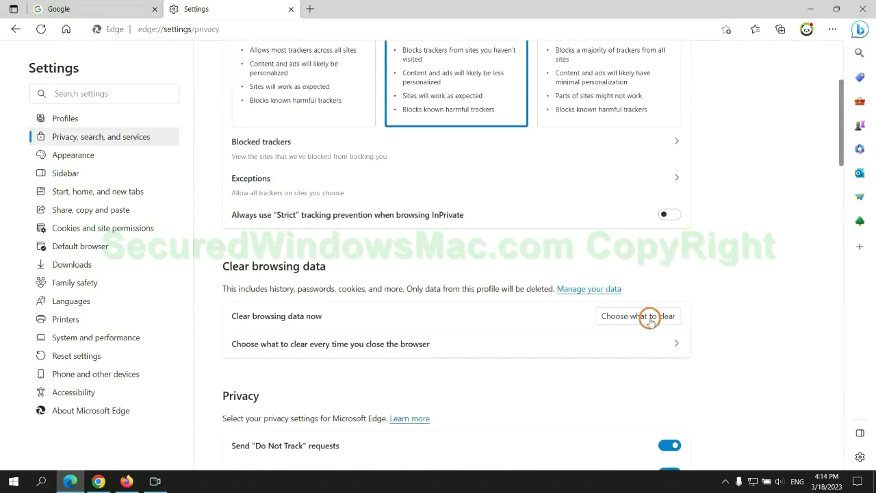
pyautogui.click(649, 317)
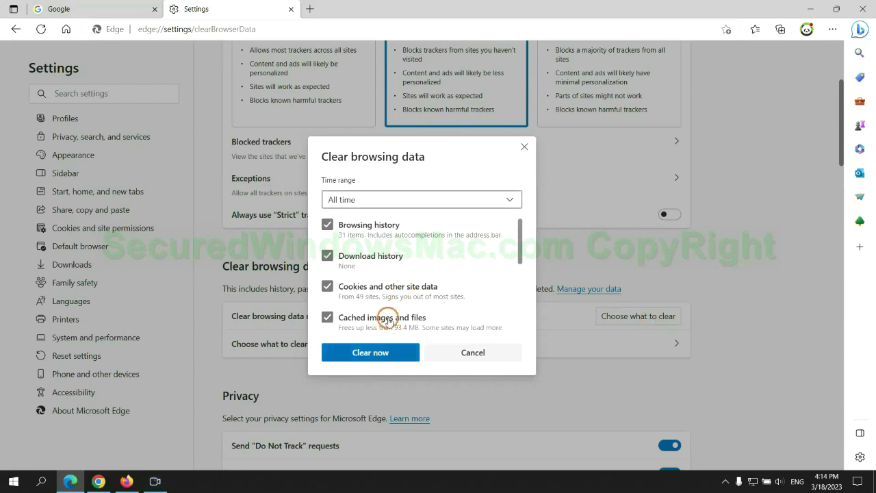
# Step: In Chrome settings, bring up the 'Restore settings to their original defaults' confirmation
pyautogui.click(99, 481)
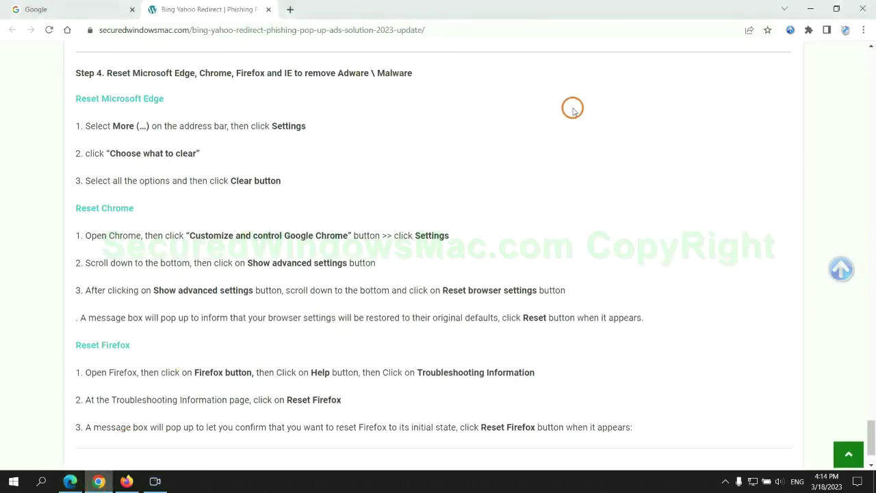
pyautogui.click(863, 30)
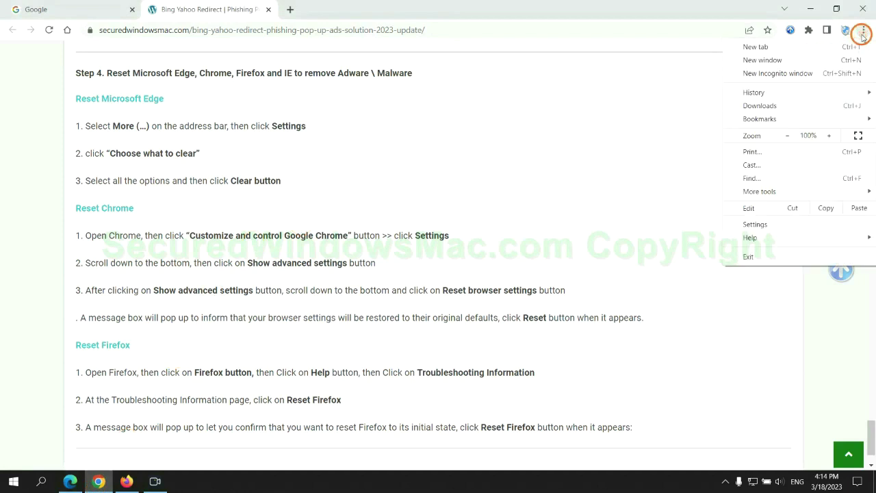
pyautogui.click(759, 223)
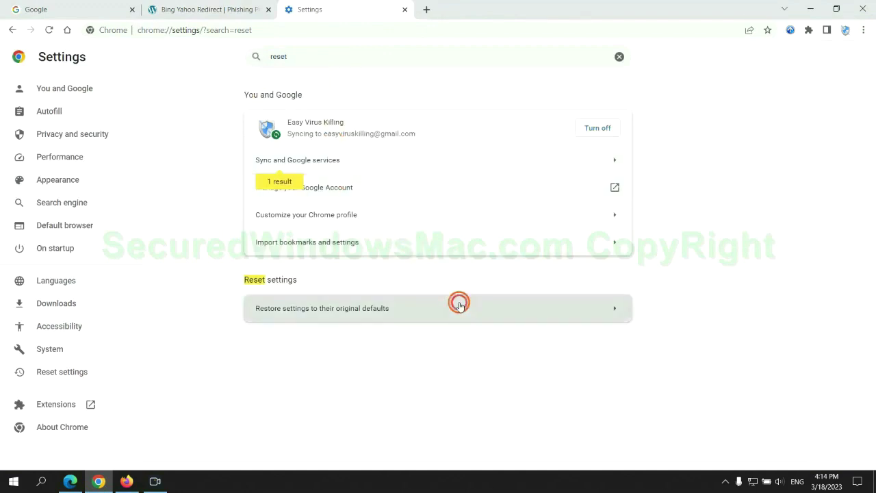
pyautogui.click(460, 305)
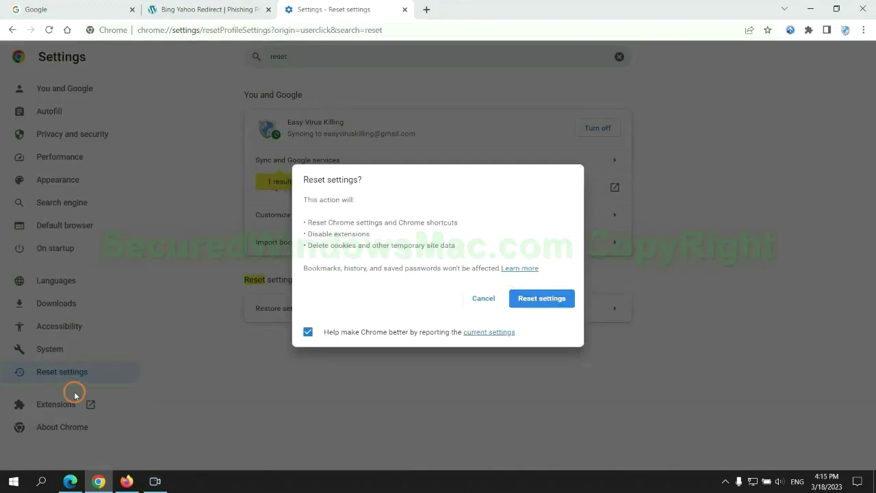
pyautogui.click(127, 481)
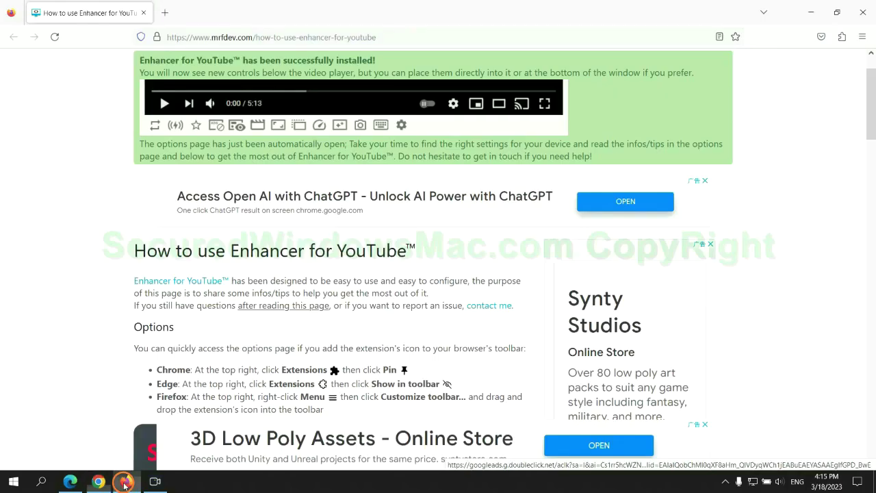
# Step: From Firefox's Troubleshooting Information, start Refresh Firefox, then highlight the guide's note about remaining problems in Chrome
pyautogui.click(860, 38)
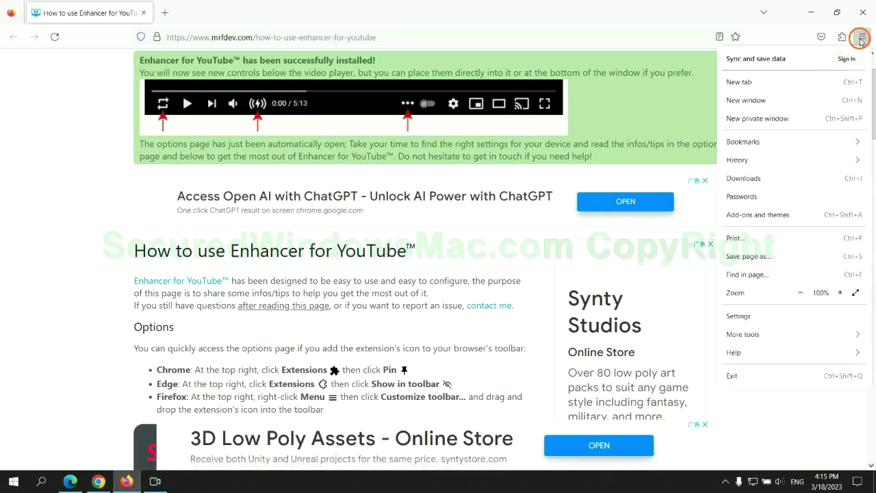
pyautogui.click(744, 353)
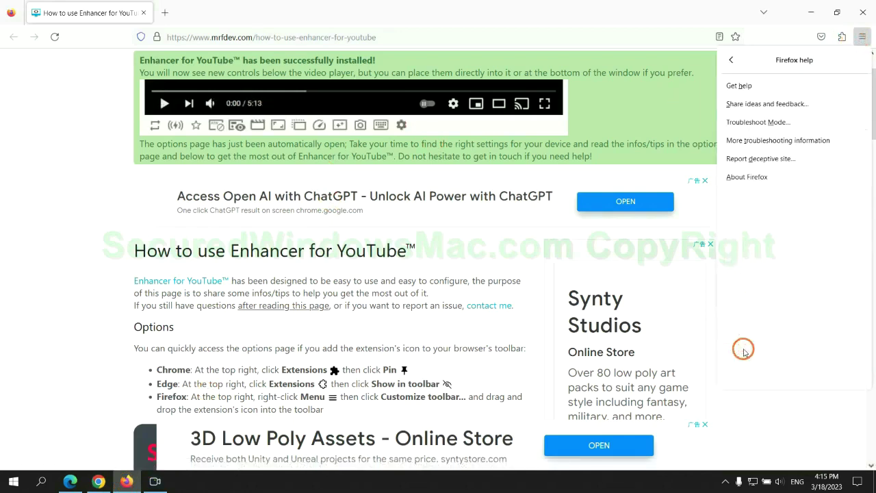
pyautogui.click(780, 141)
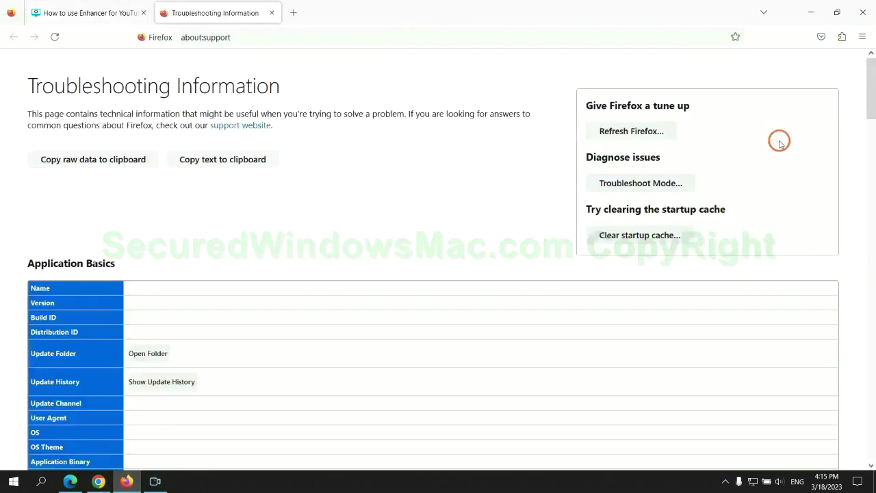
pyautogui.click(594, 135)
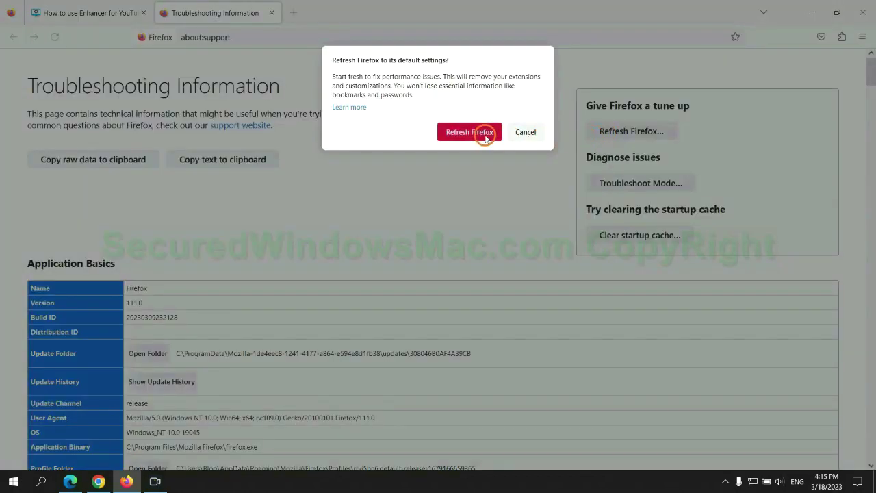
pyautogui.click(99, 481)
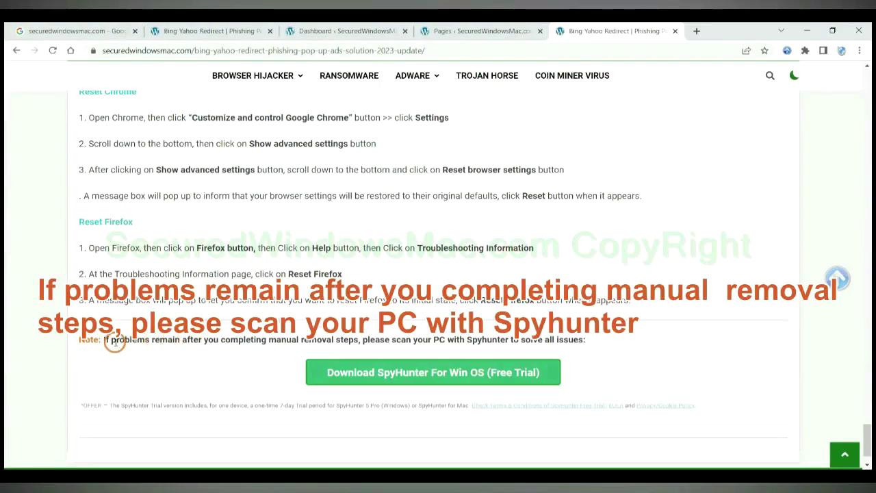
pyautogui.moveTo(103, 341); pyautogui.dragTo(193, 344)
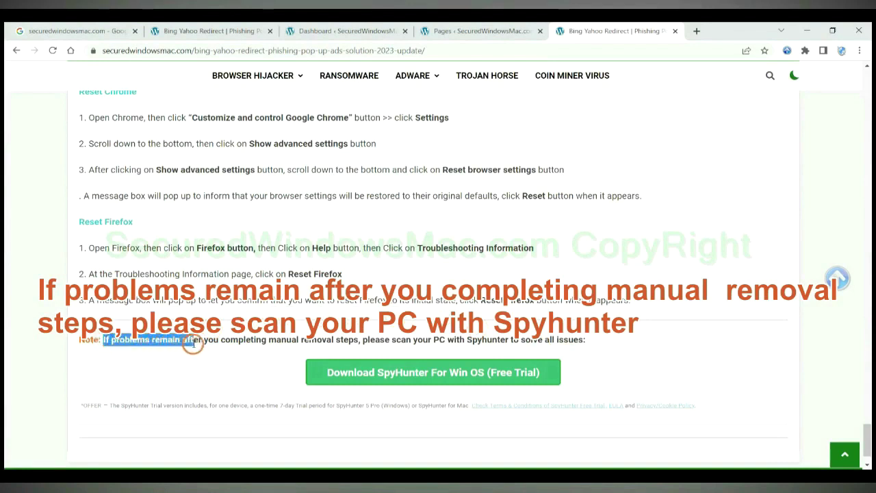